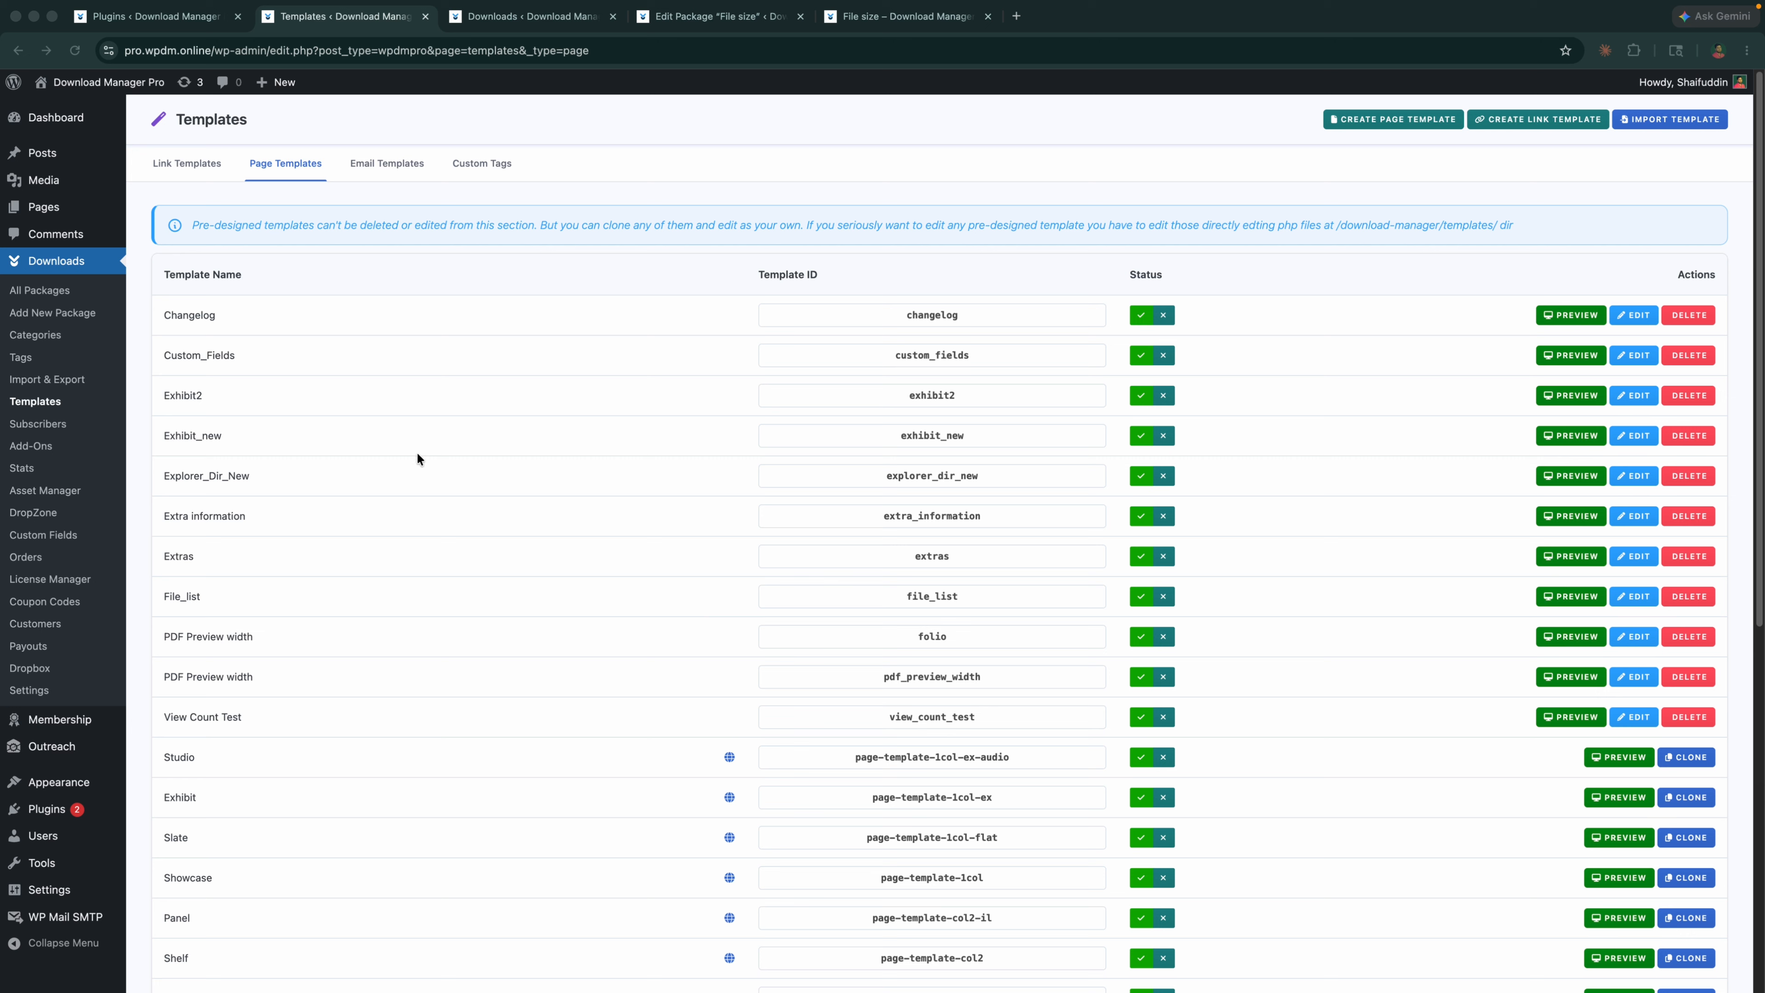
# Step: Look over the installed plugins list and the template import page
pyautogui.click(155, 16)
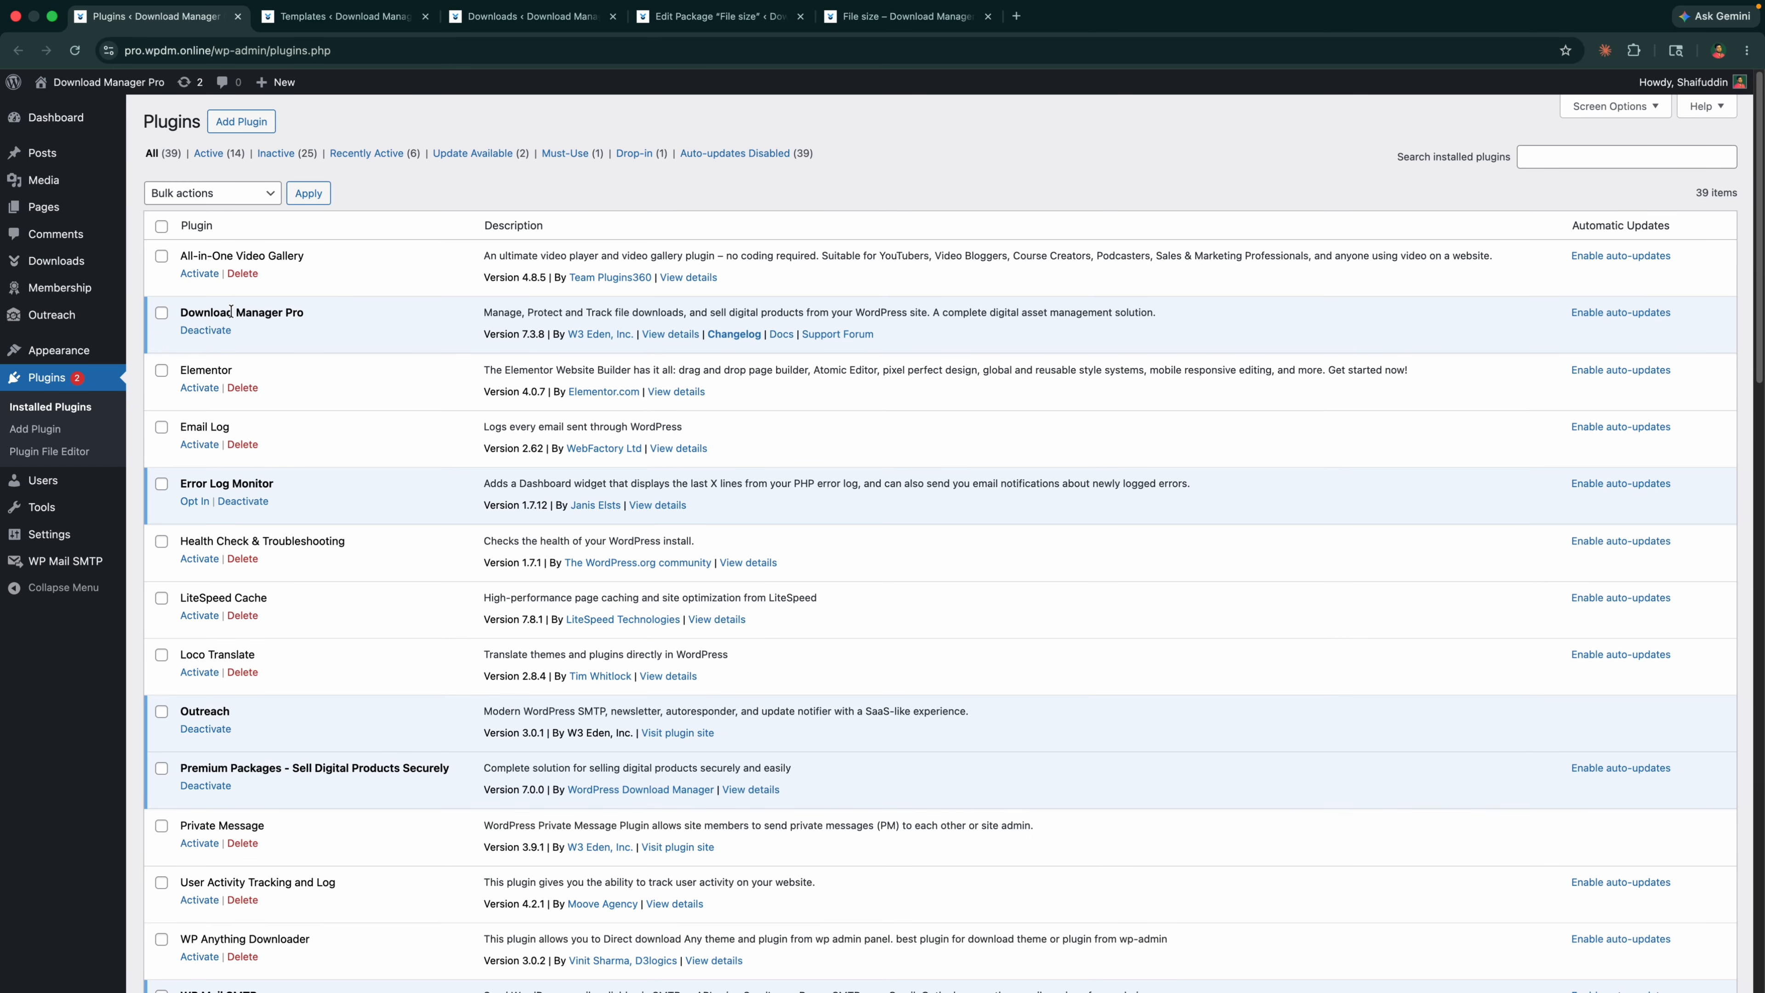
pyautogui.click(346, 22)
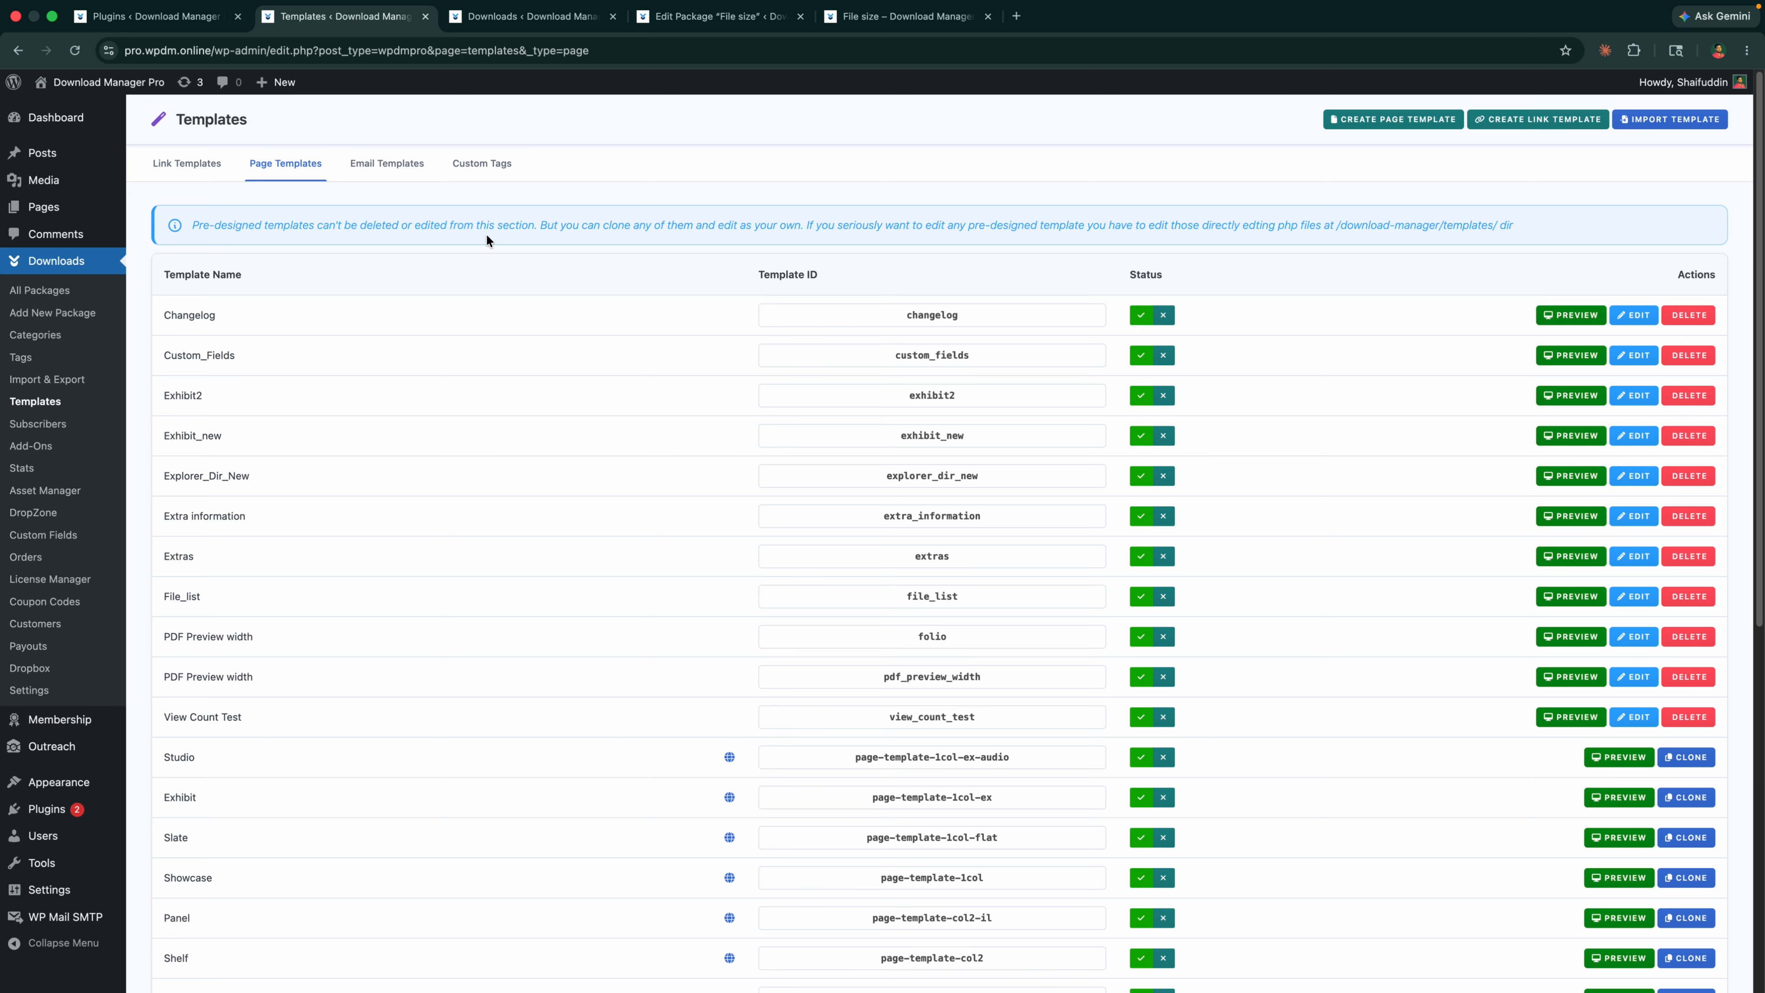
pyautogui.click(1651, 116)
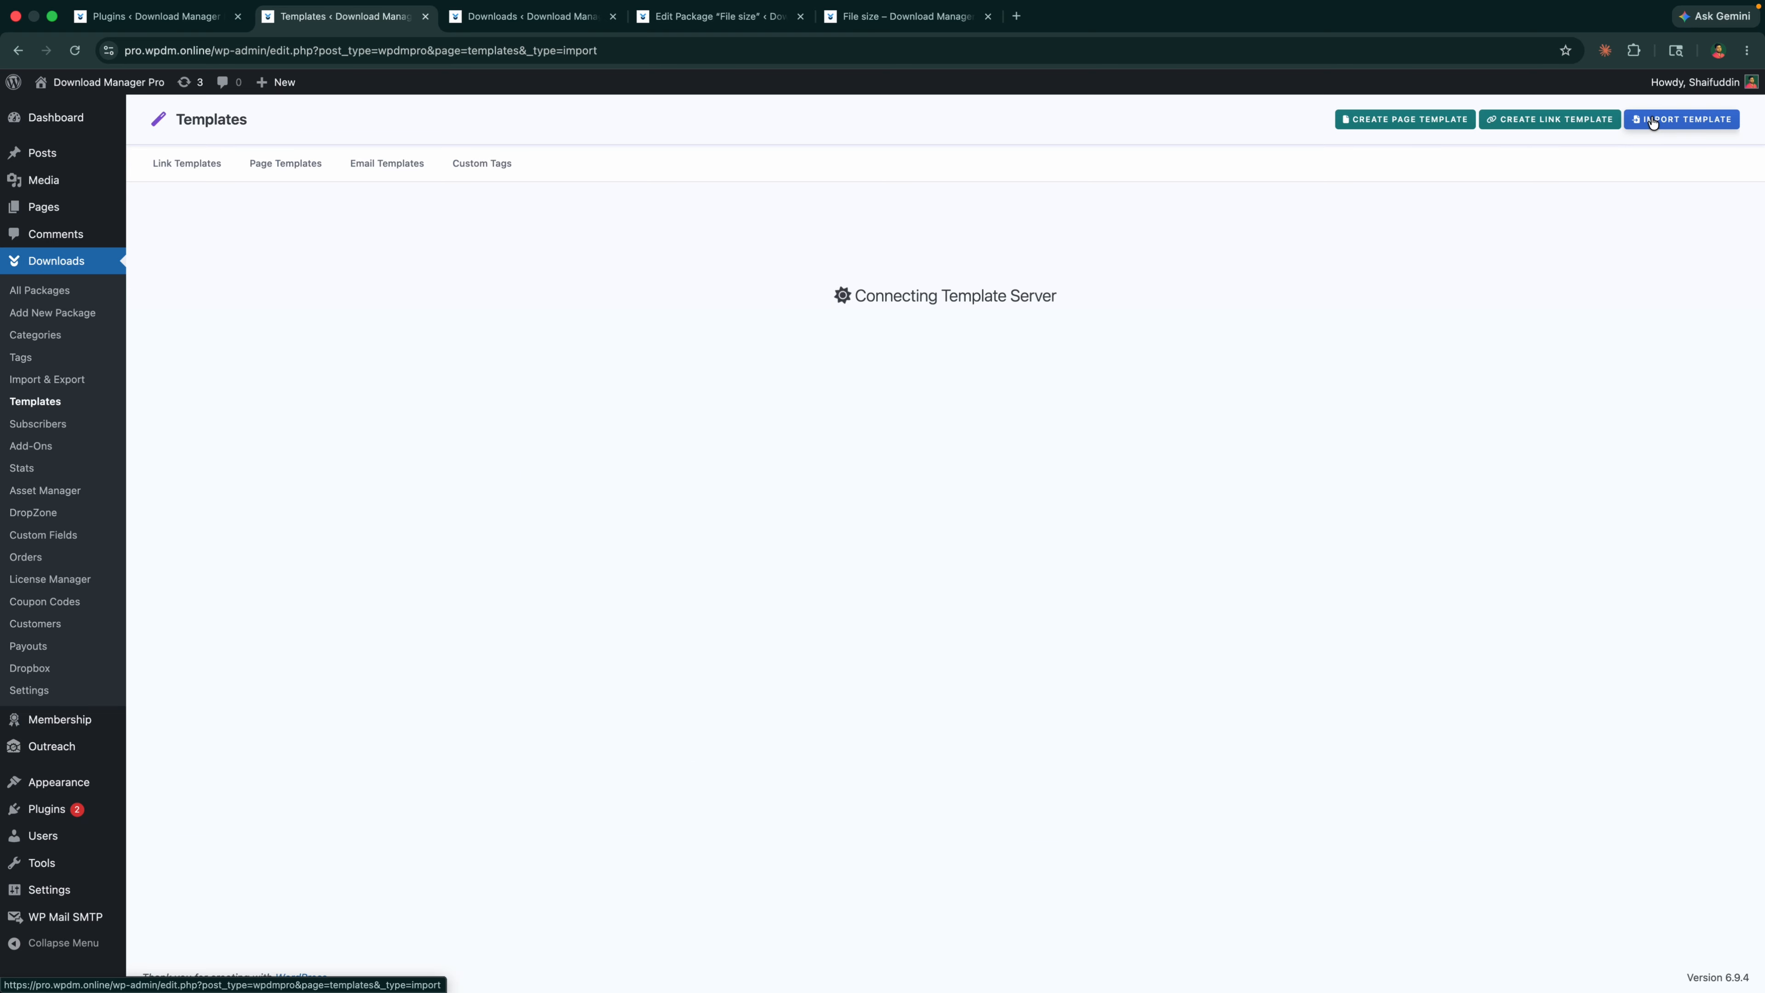
pyautogui.click(1285, 504)
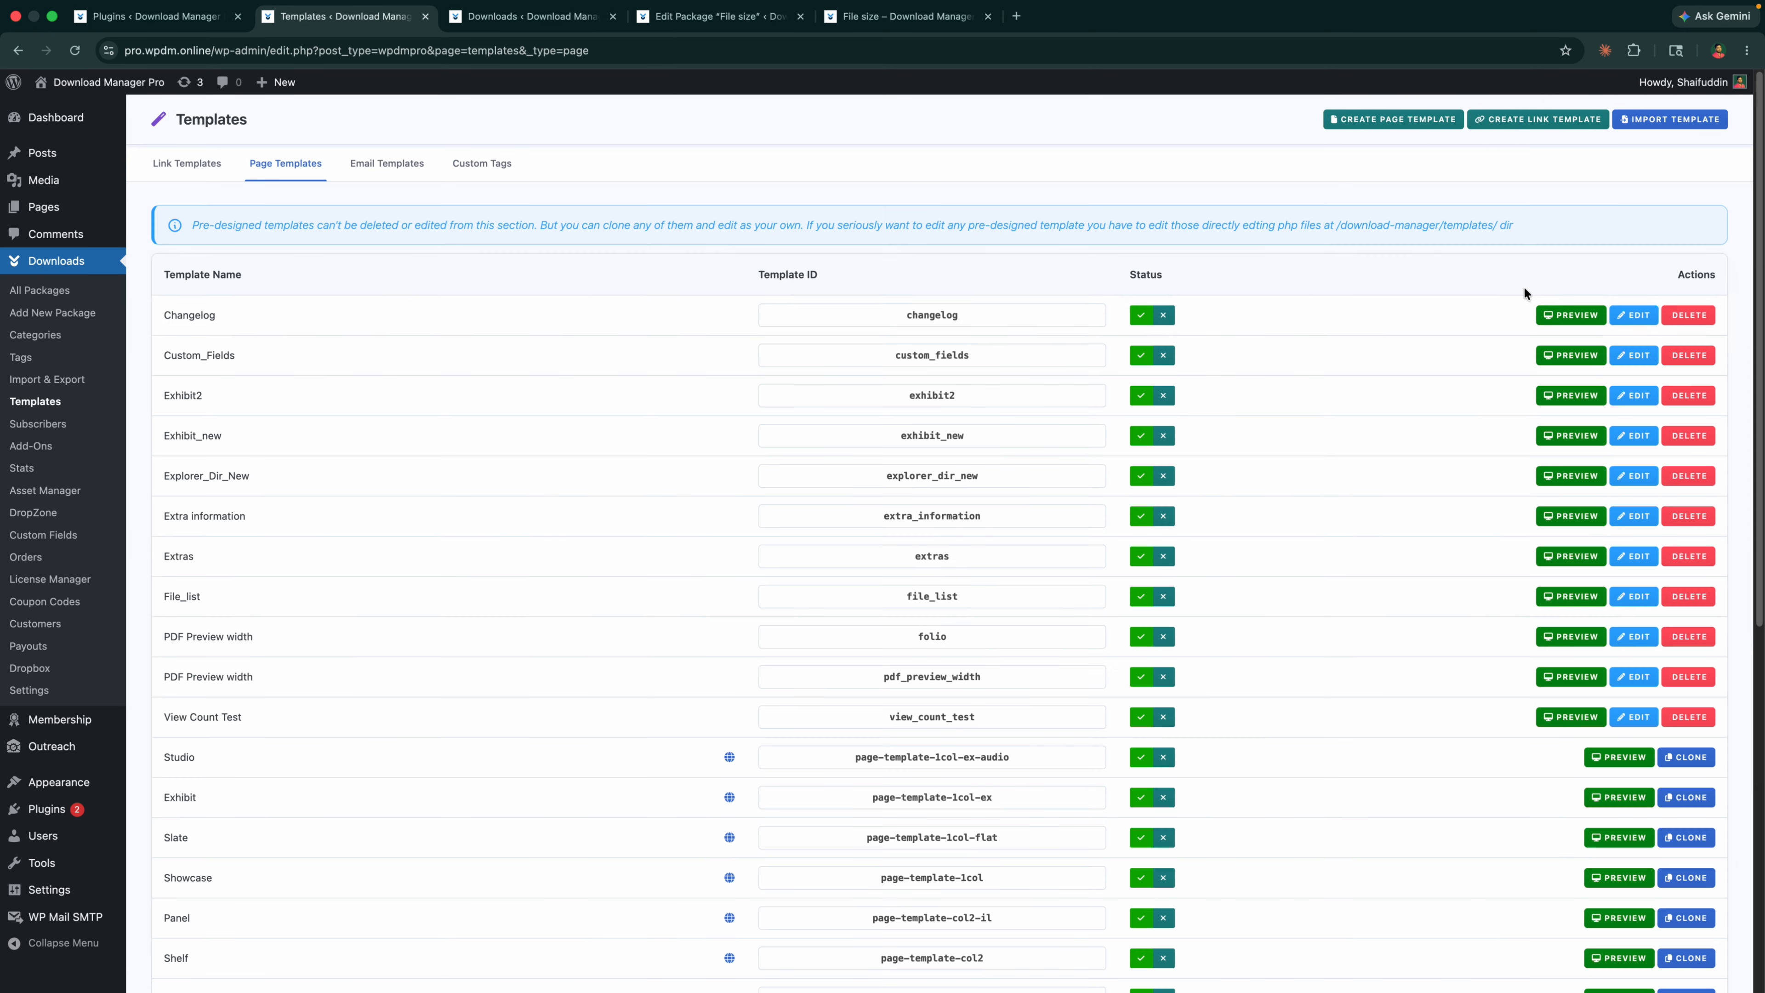
# Step: Preview the Custom_Fields page template and reveal the Studio template's file path
pyautogui.click(1565, 357)
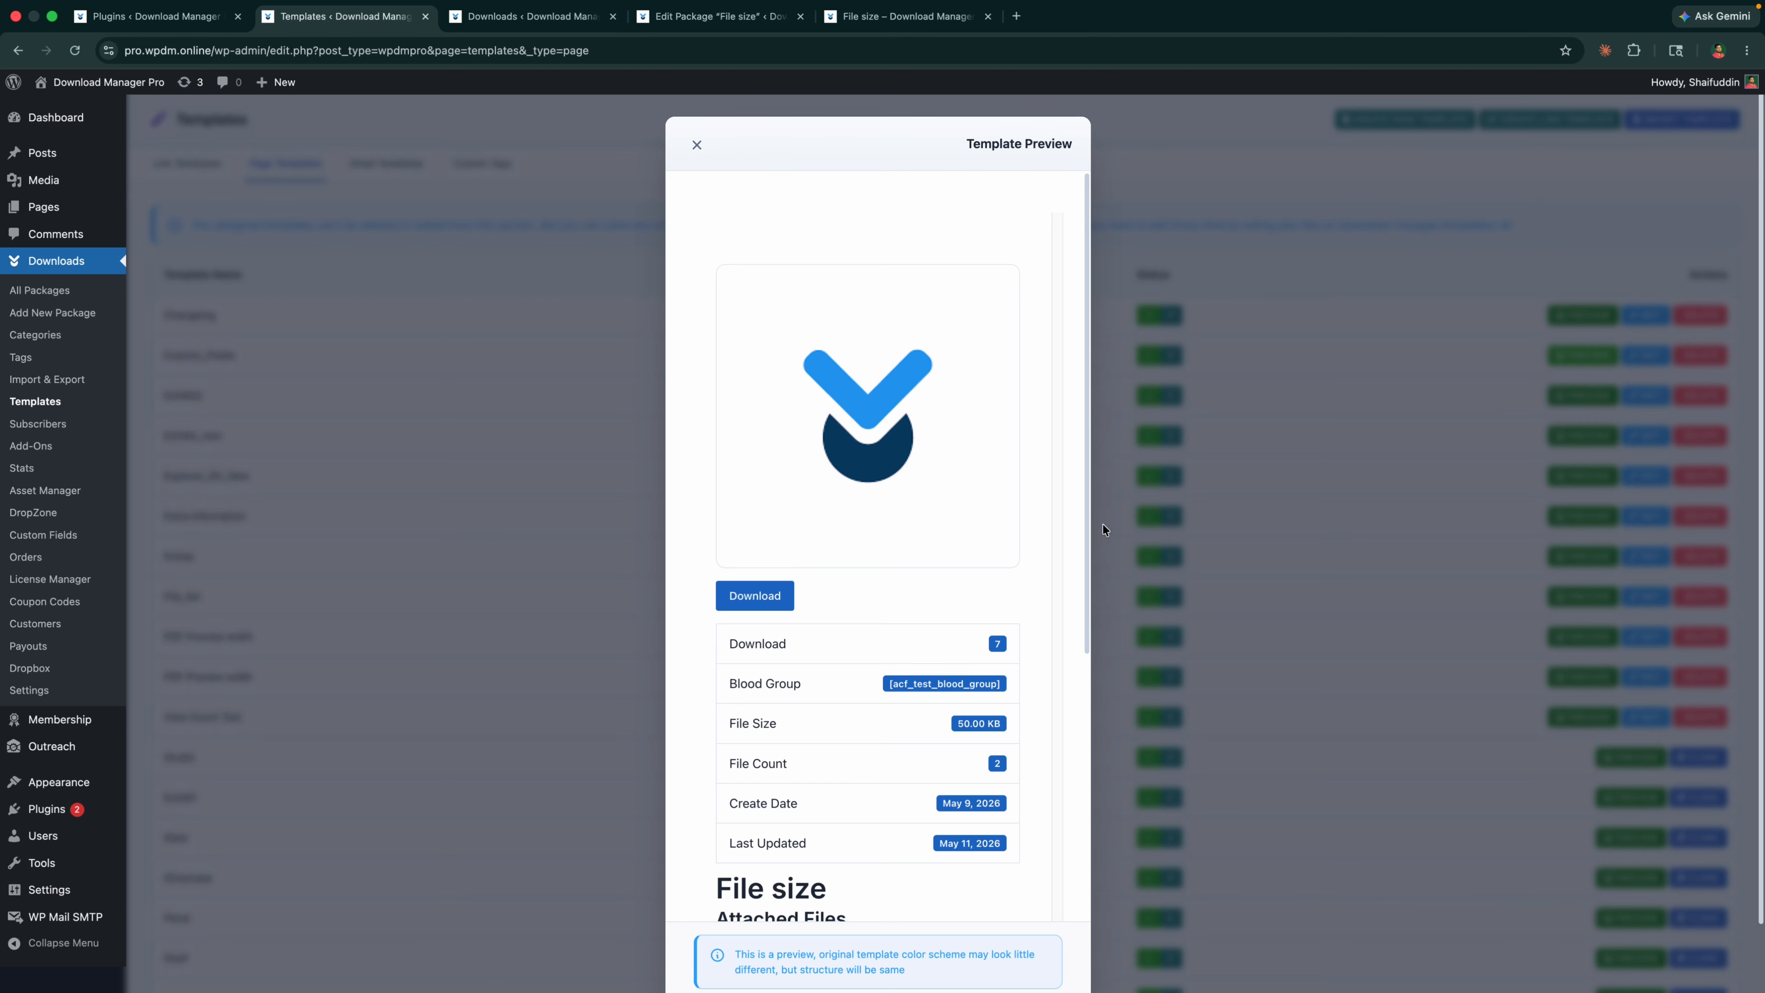
pyautogui.click(689, 145)
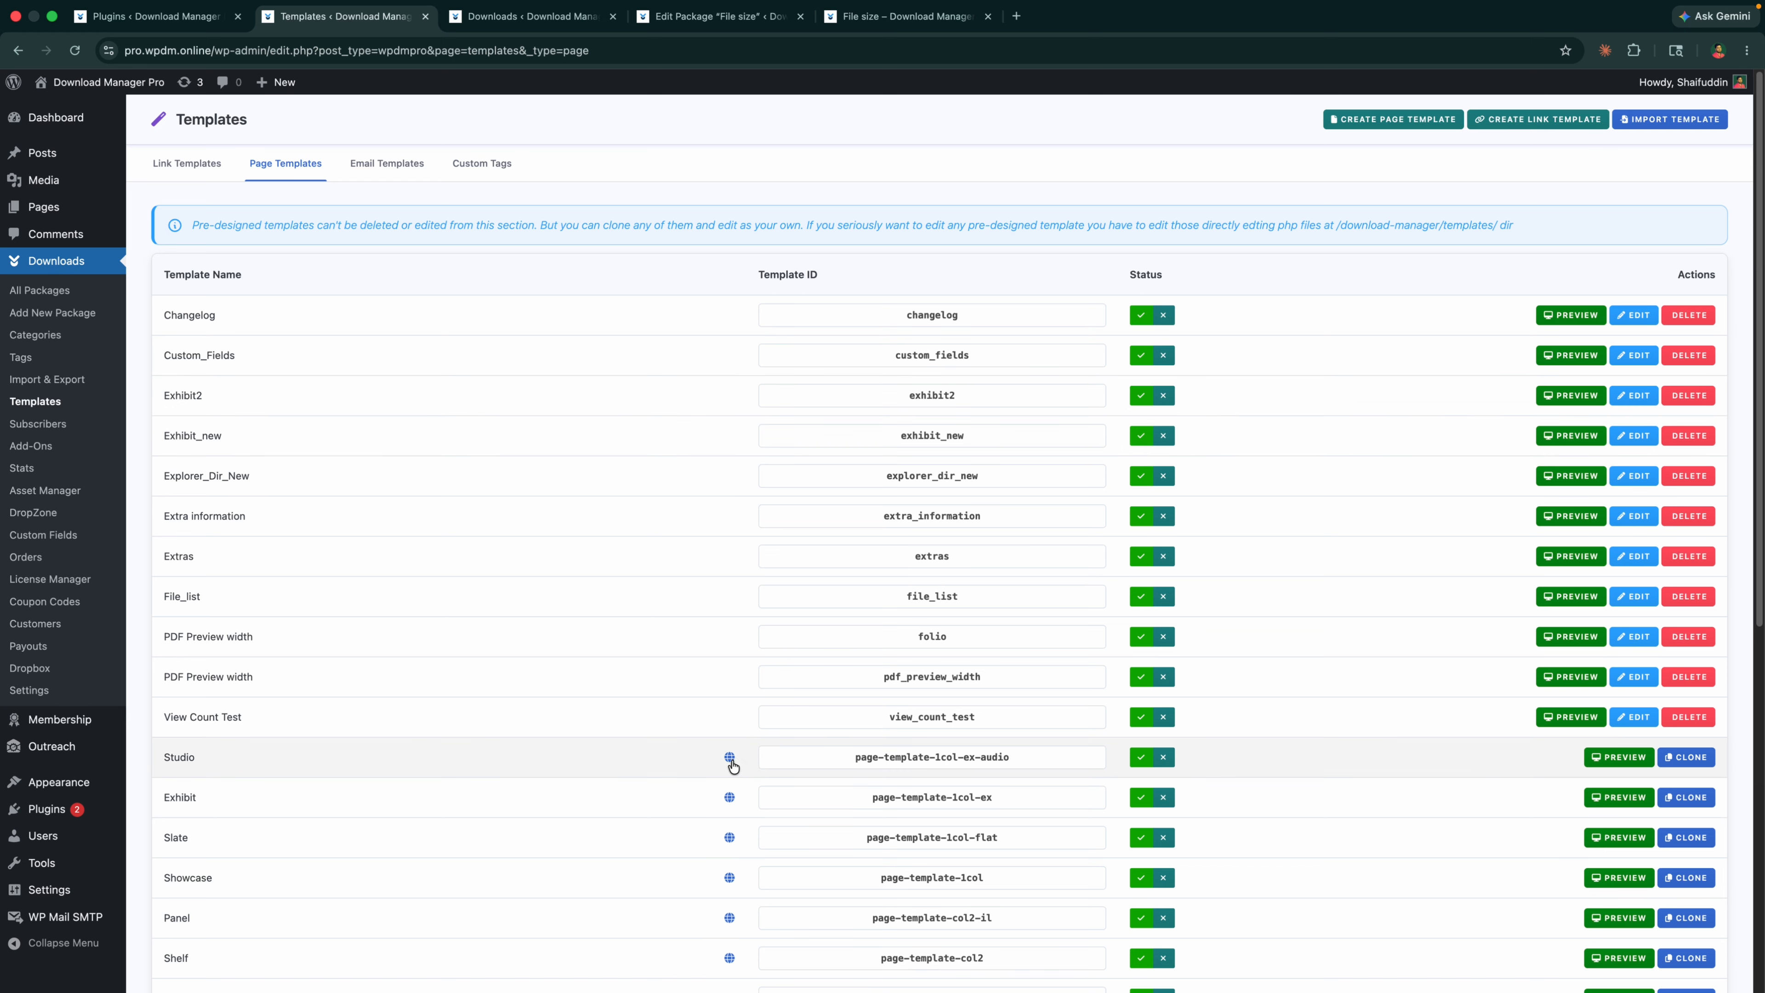
pyautogui.click(729, 758)
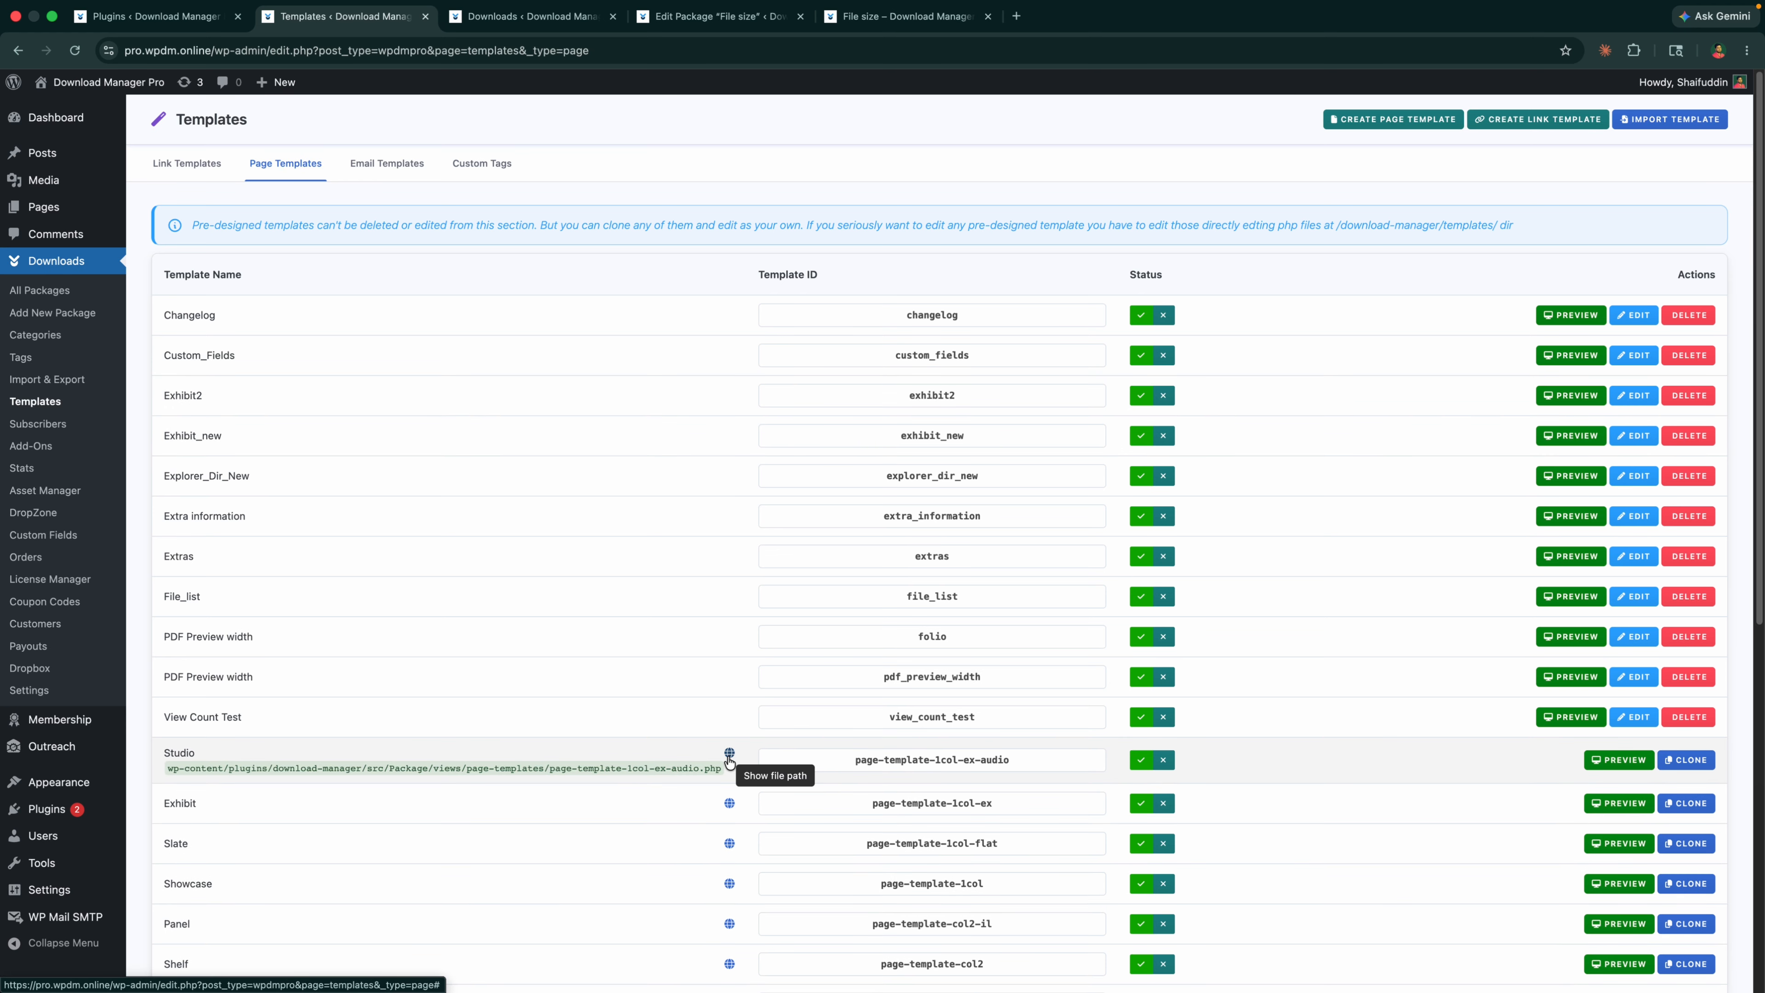
pyautogui.click(729, 758)
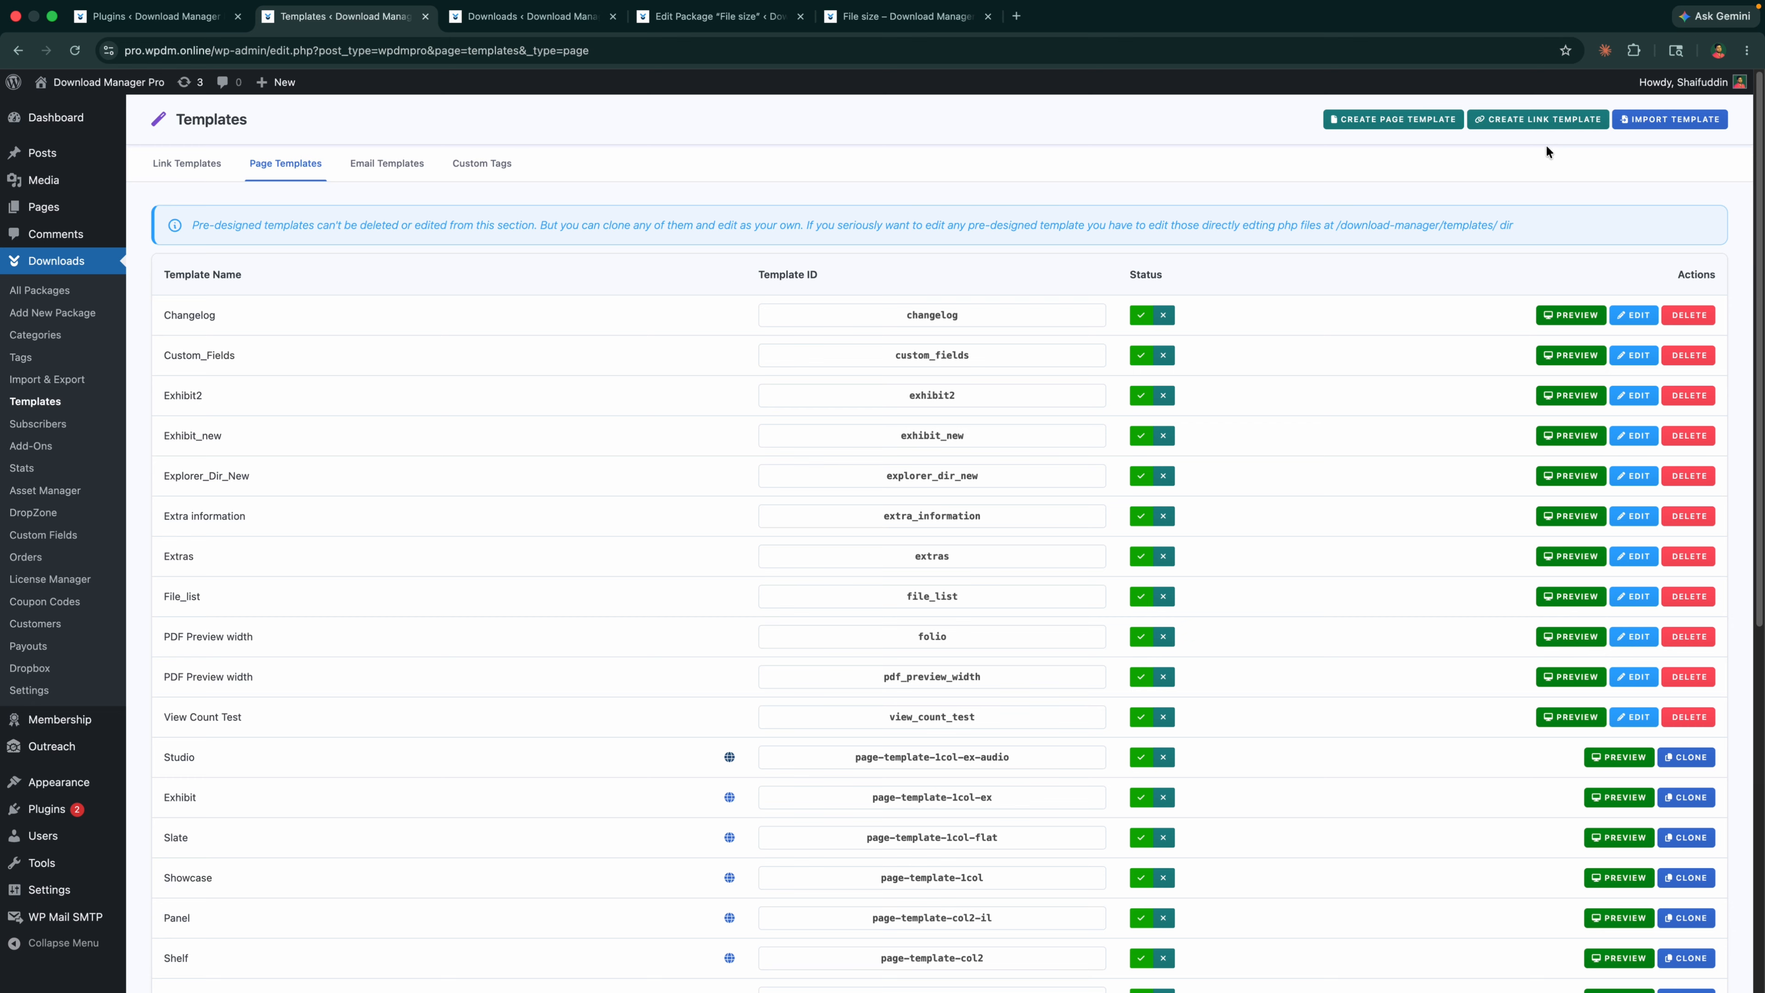
# Step: View the rest of the page templates and the creation form for a new link template
pyautogui.scroll(-5, 1543, 140)
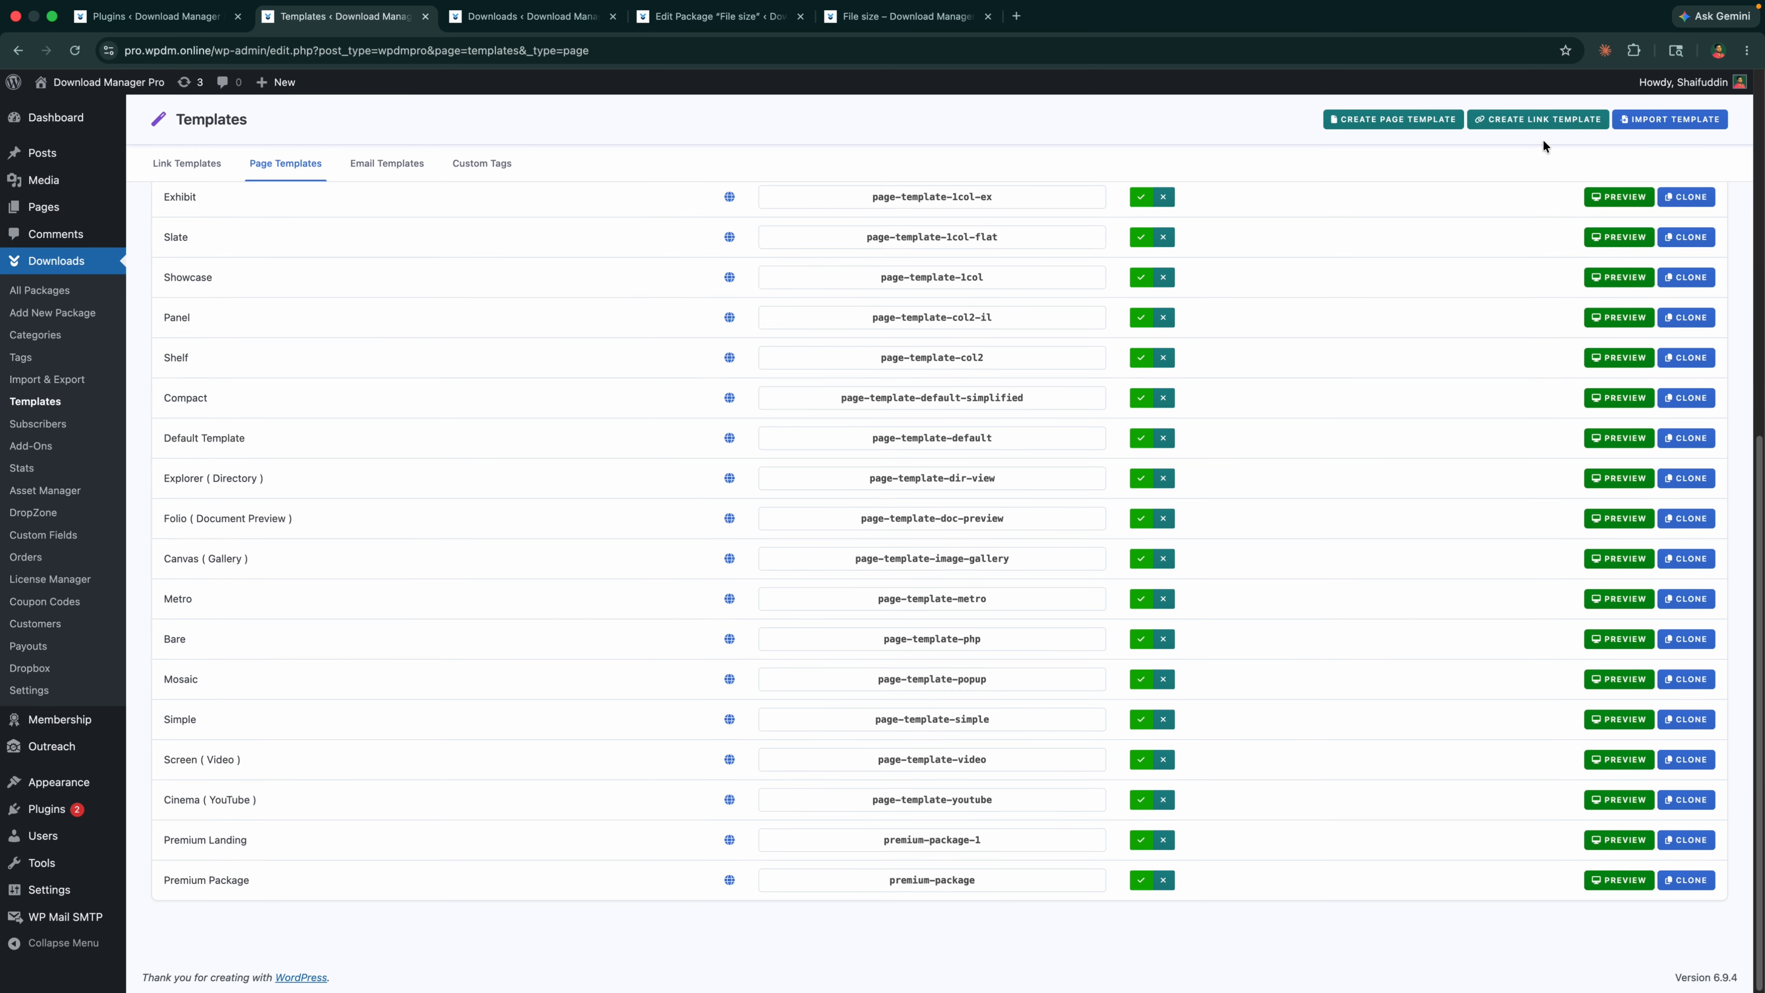
pyautogui.click(1550, 119)
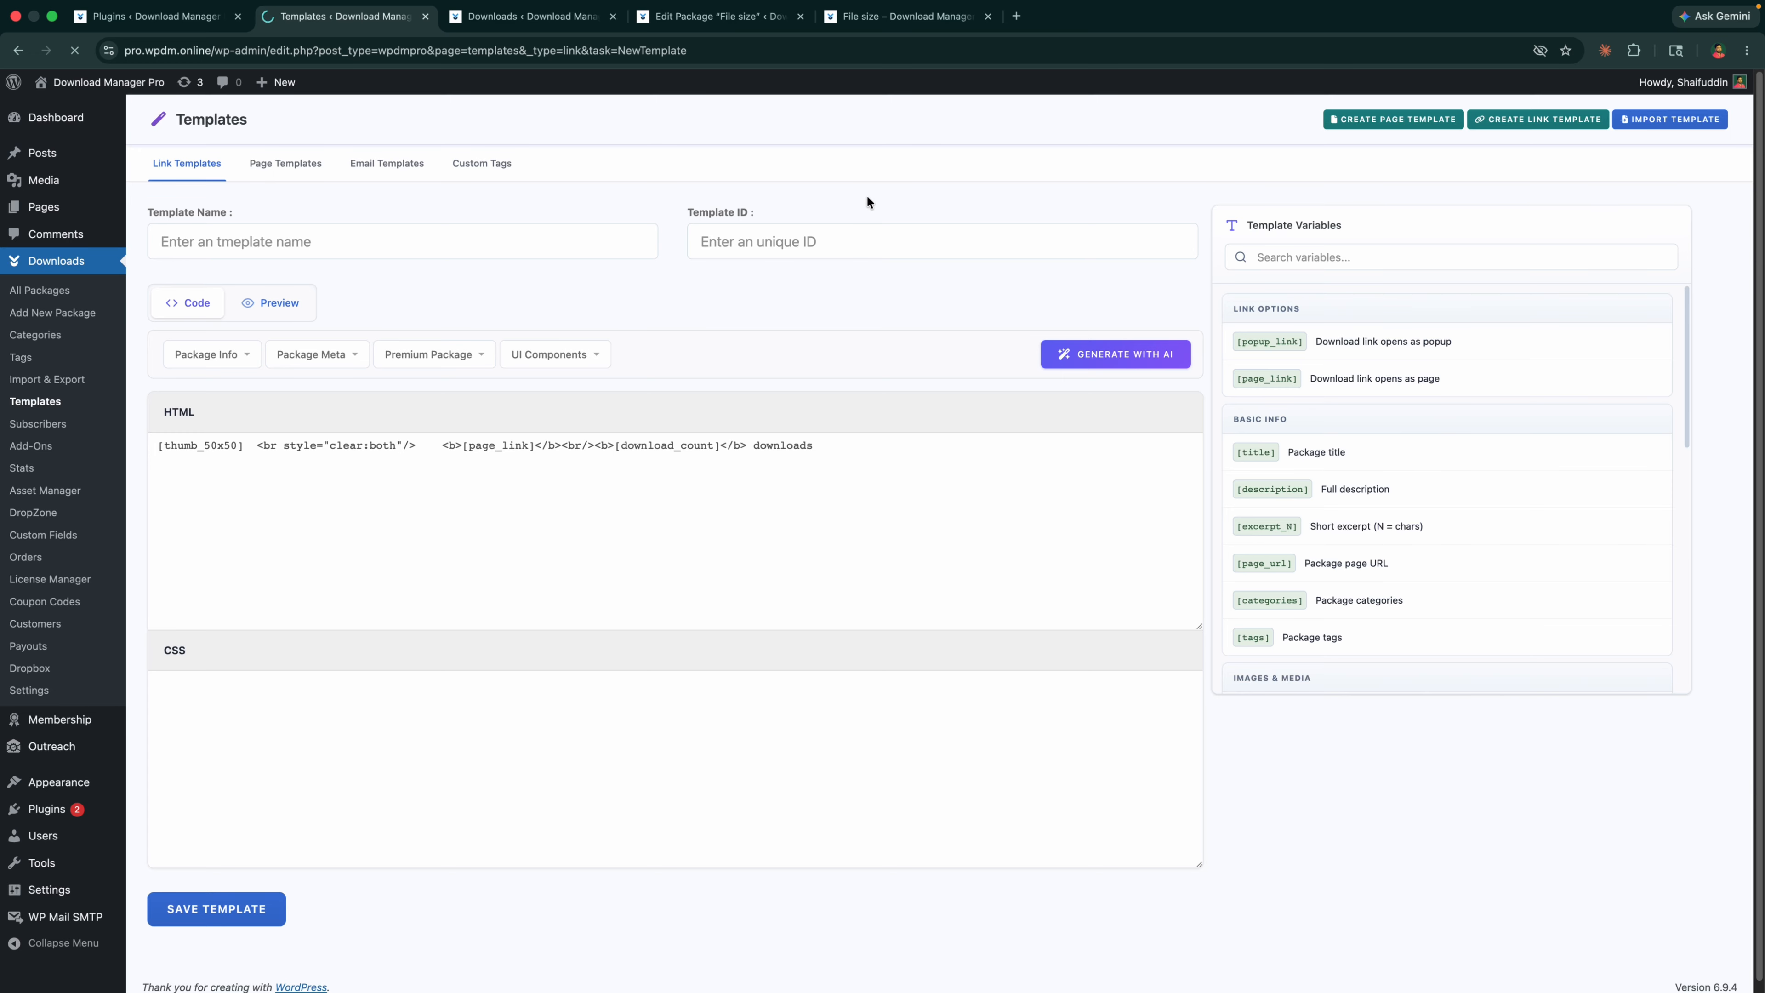
pyautogui.click(314, 164)
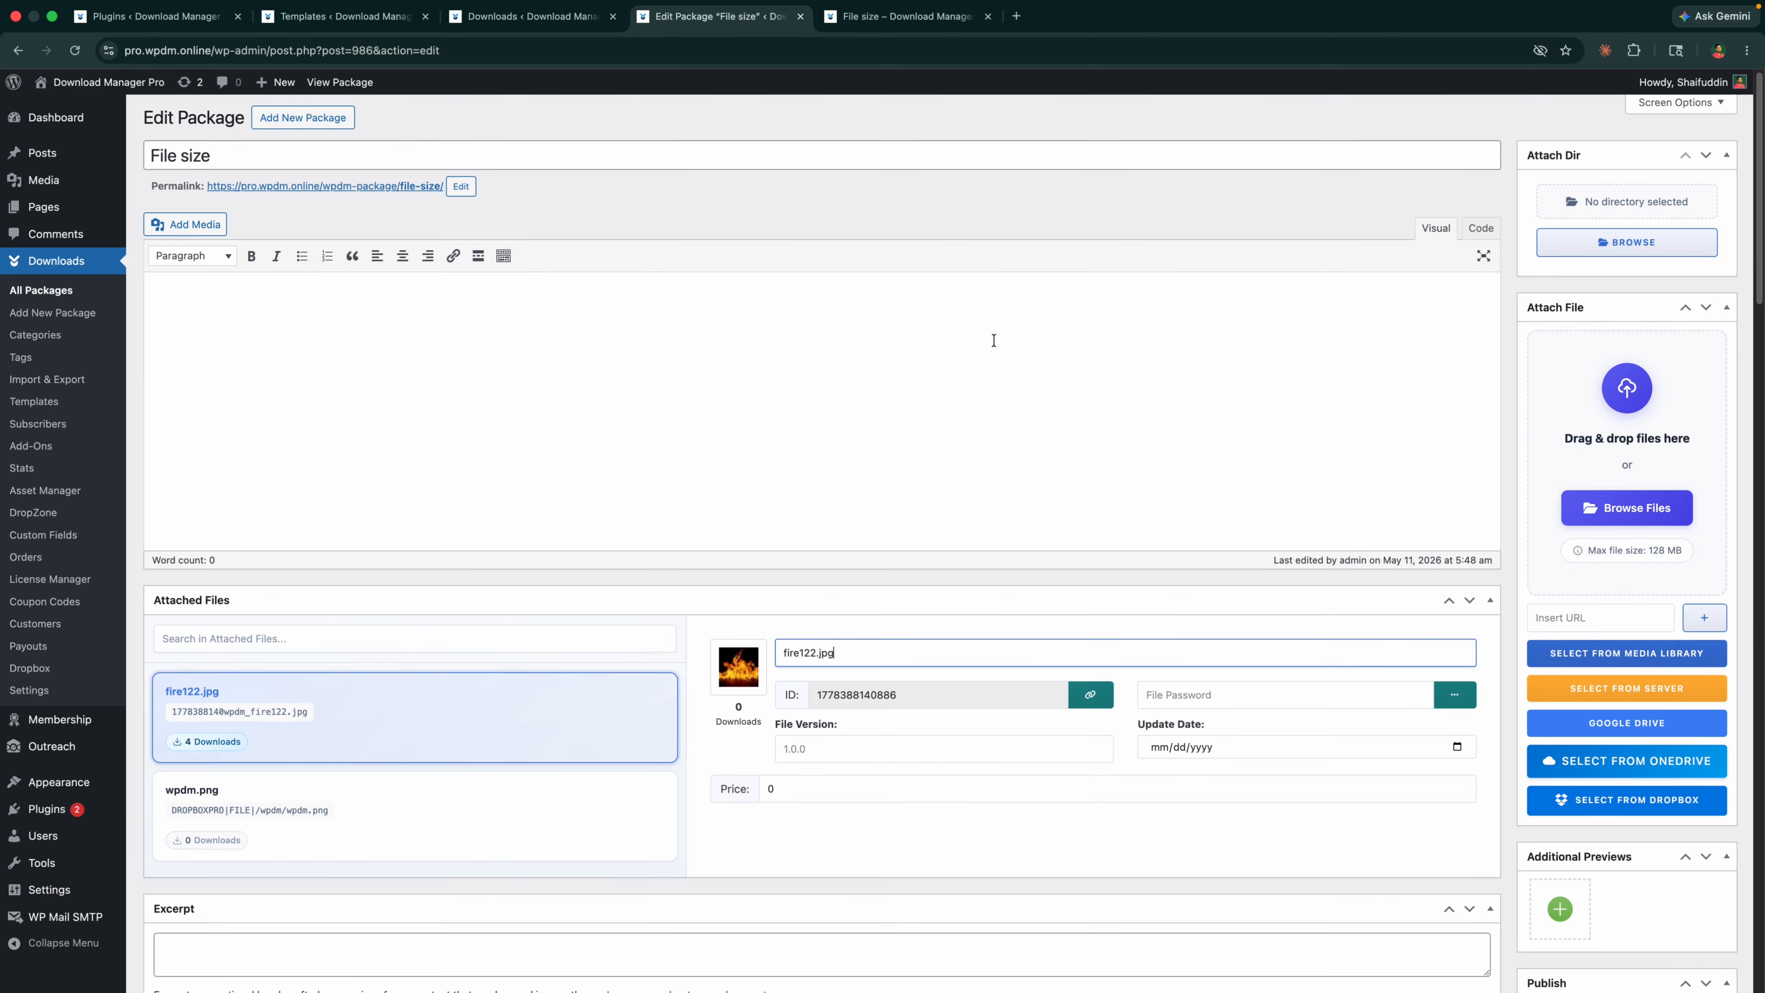
# Step: Check which page template the File size package uses and view the package's public page
pyautogui.scroll(-20, 994, 339)
pyautogui.click(1001, 460)
pyautogui.click(997, 457)
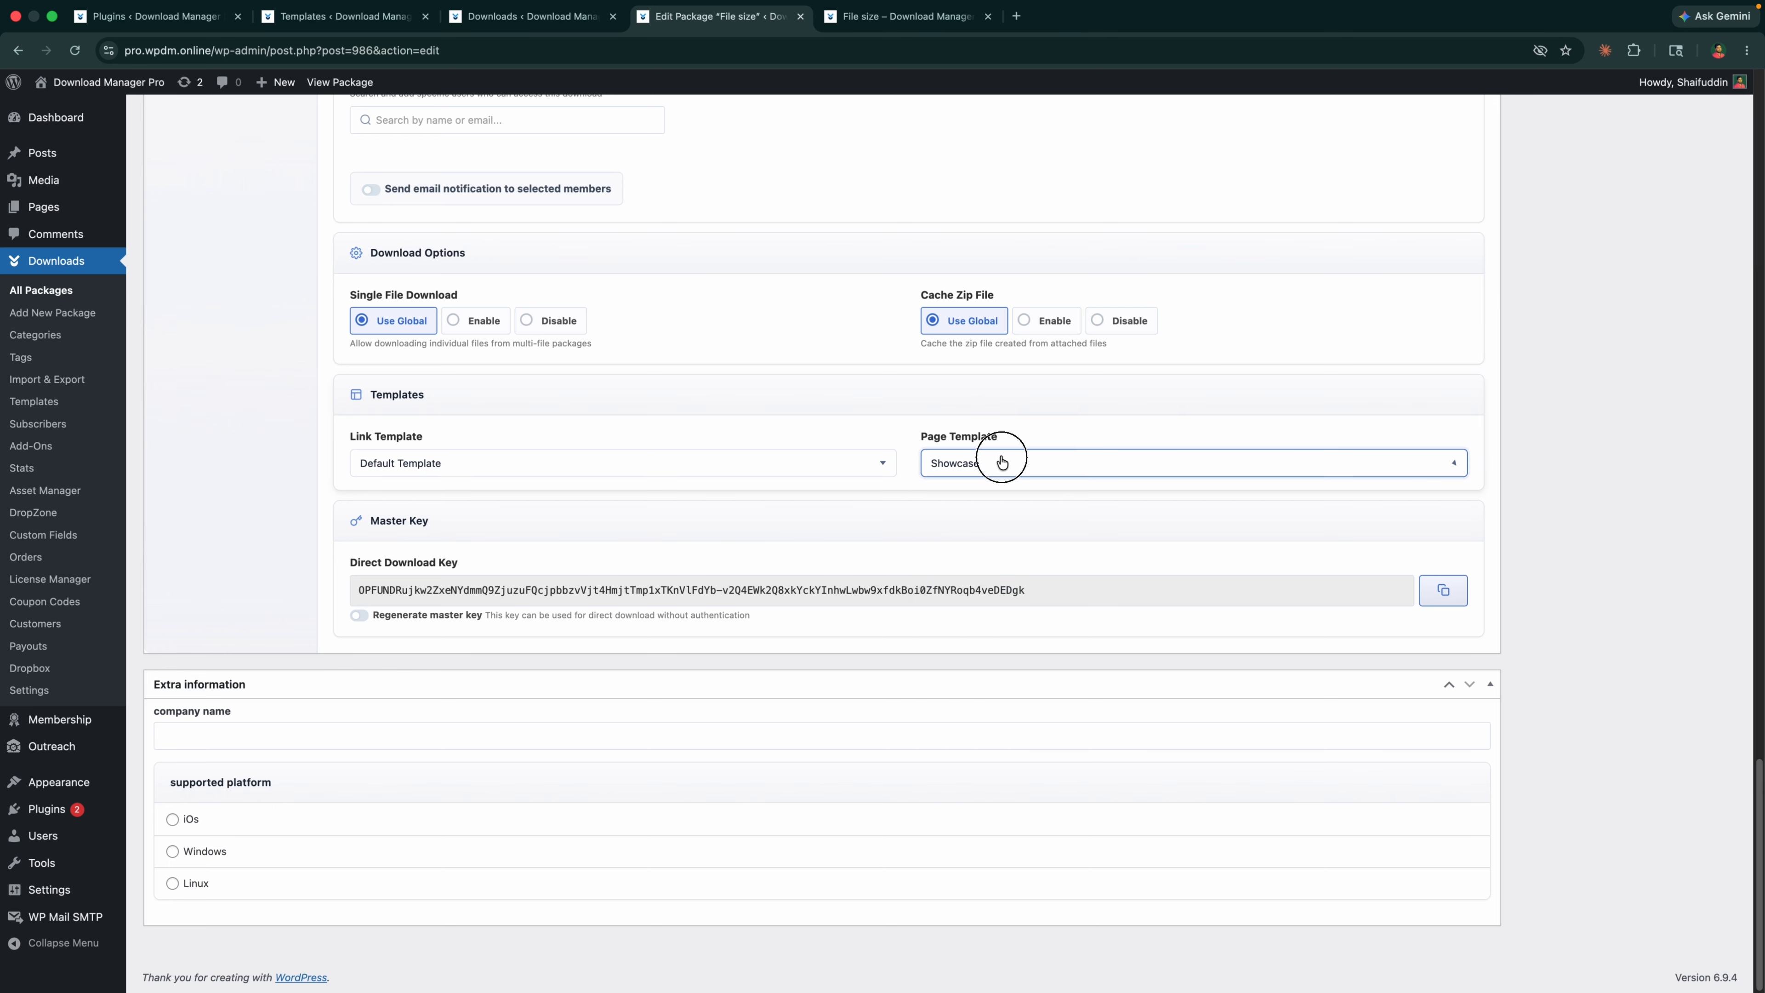
pyautogui.click(877, 19)
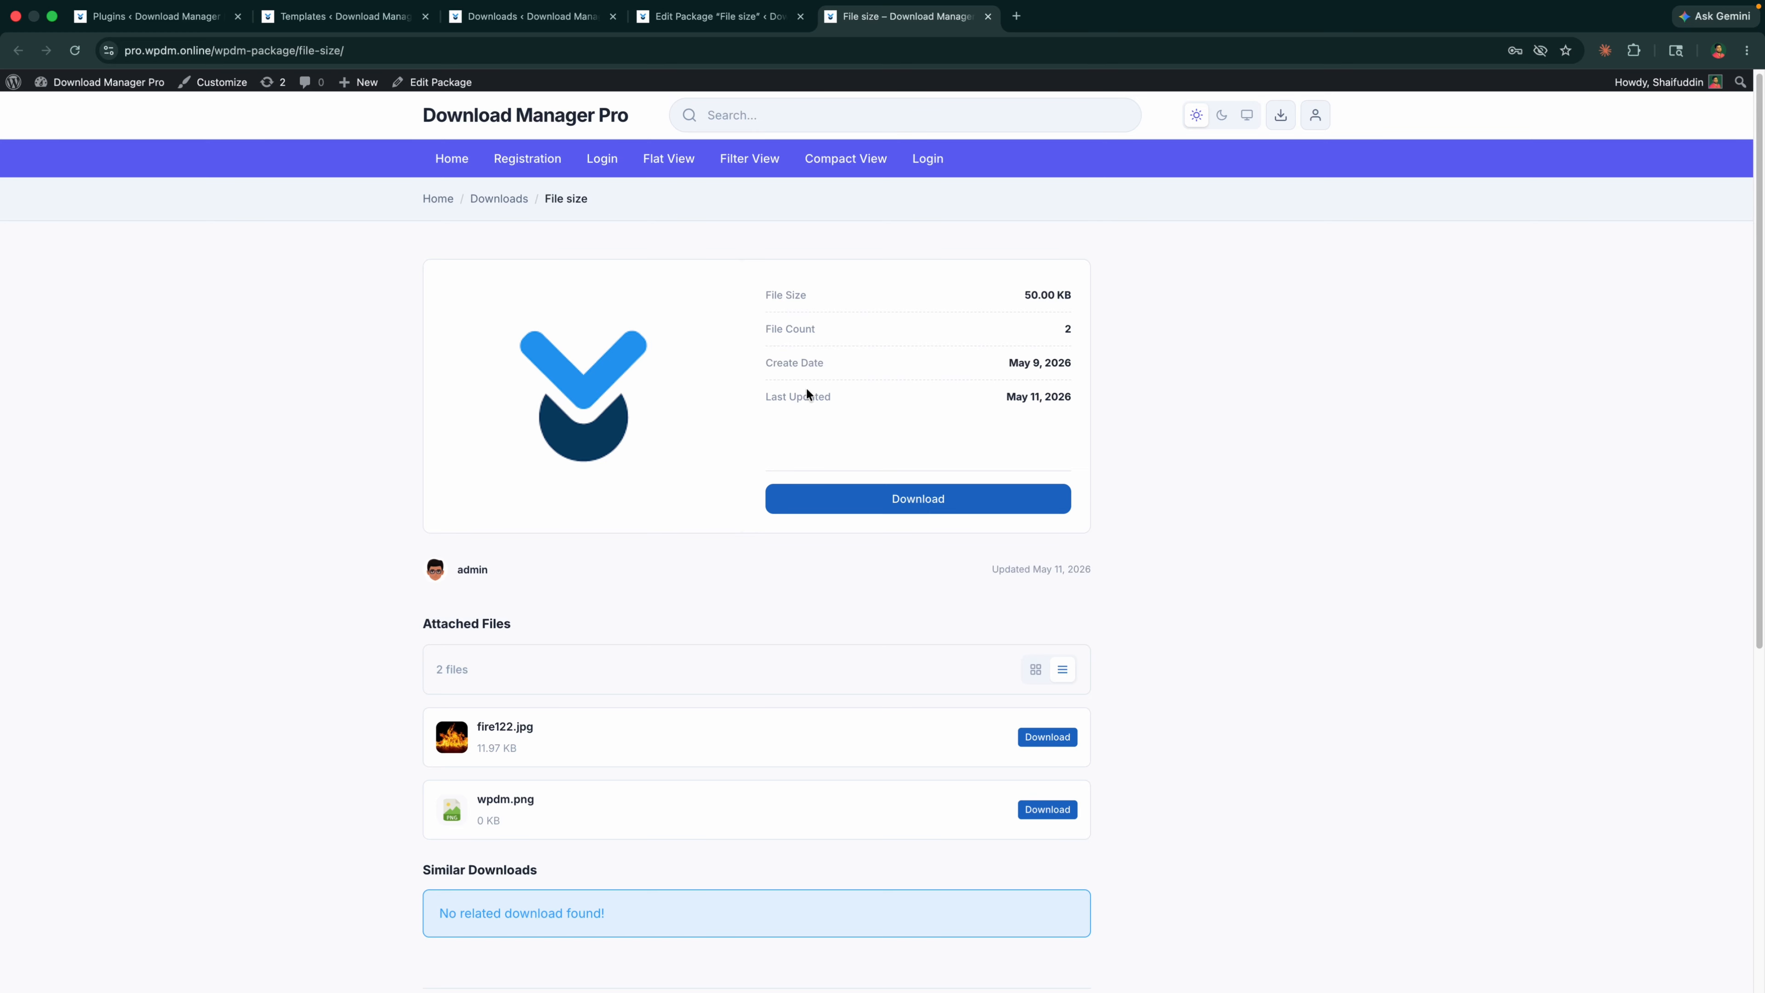
# Step: Clone the Showcase page template and name the copy "All showcase"
pyautogui.press('super+2')
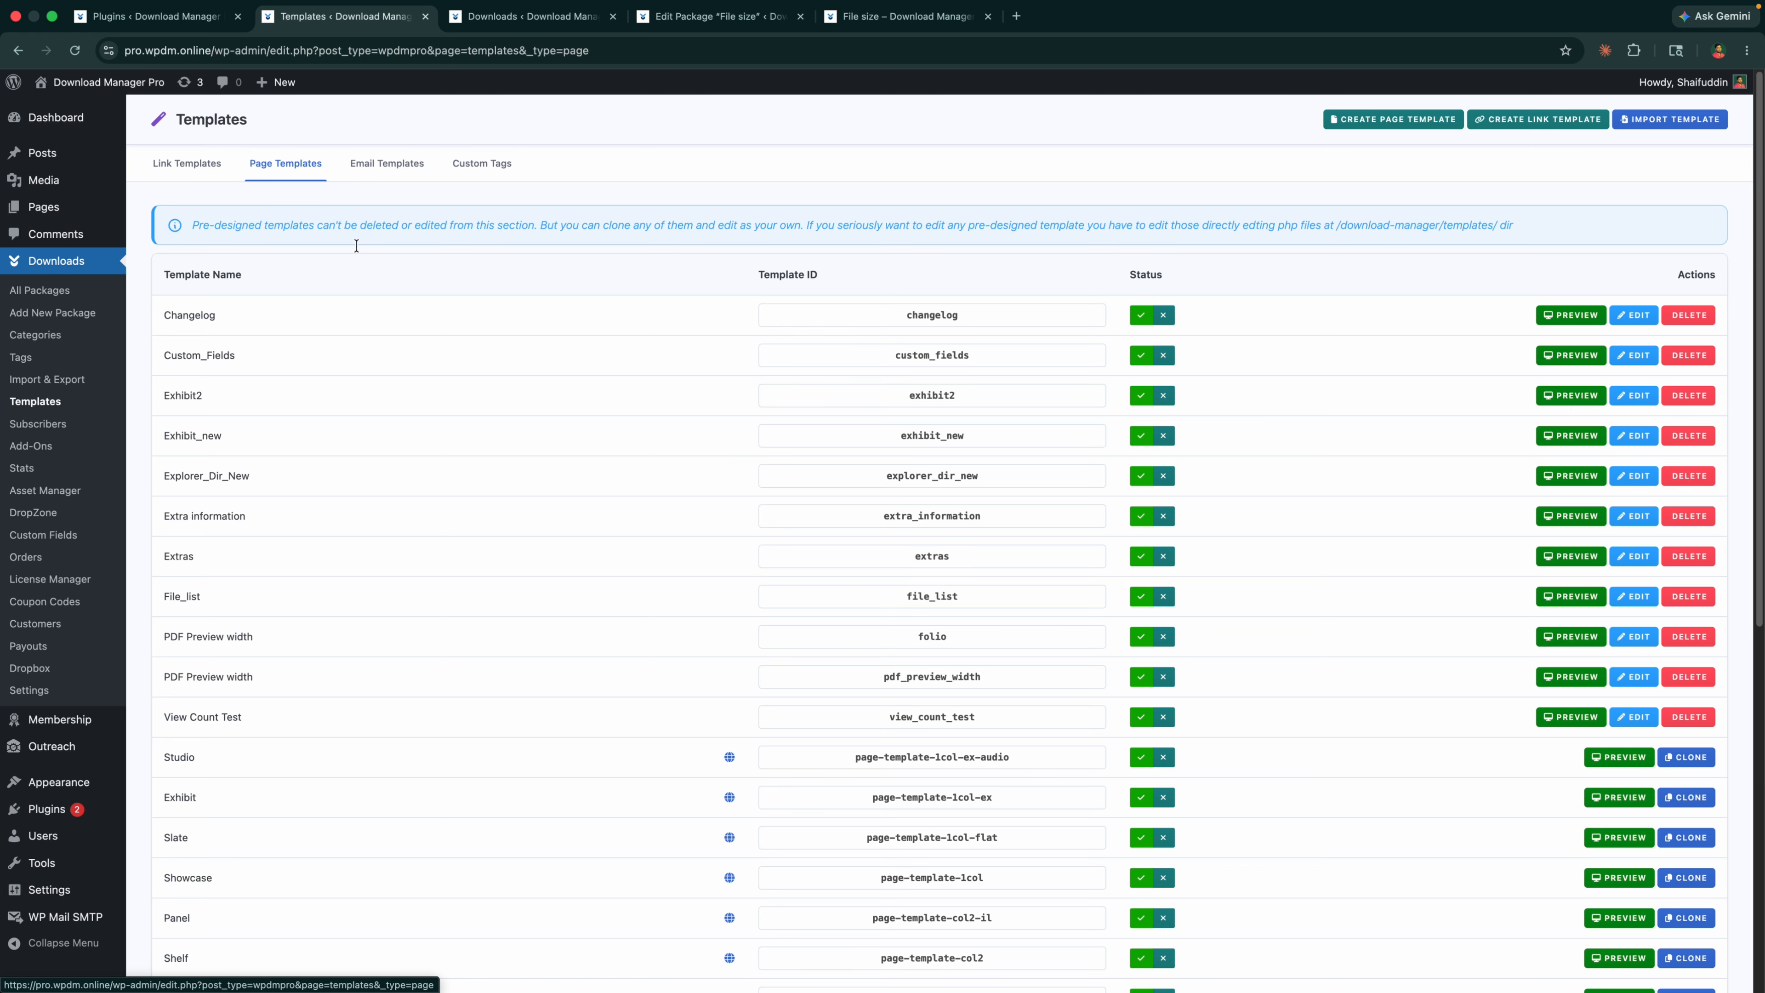
pyautogui.scroll(-3, 1241, 651)
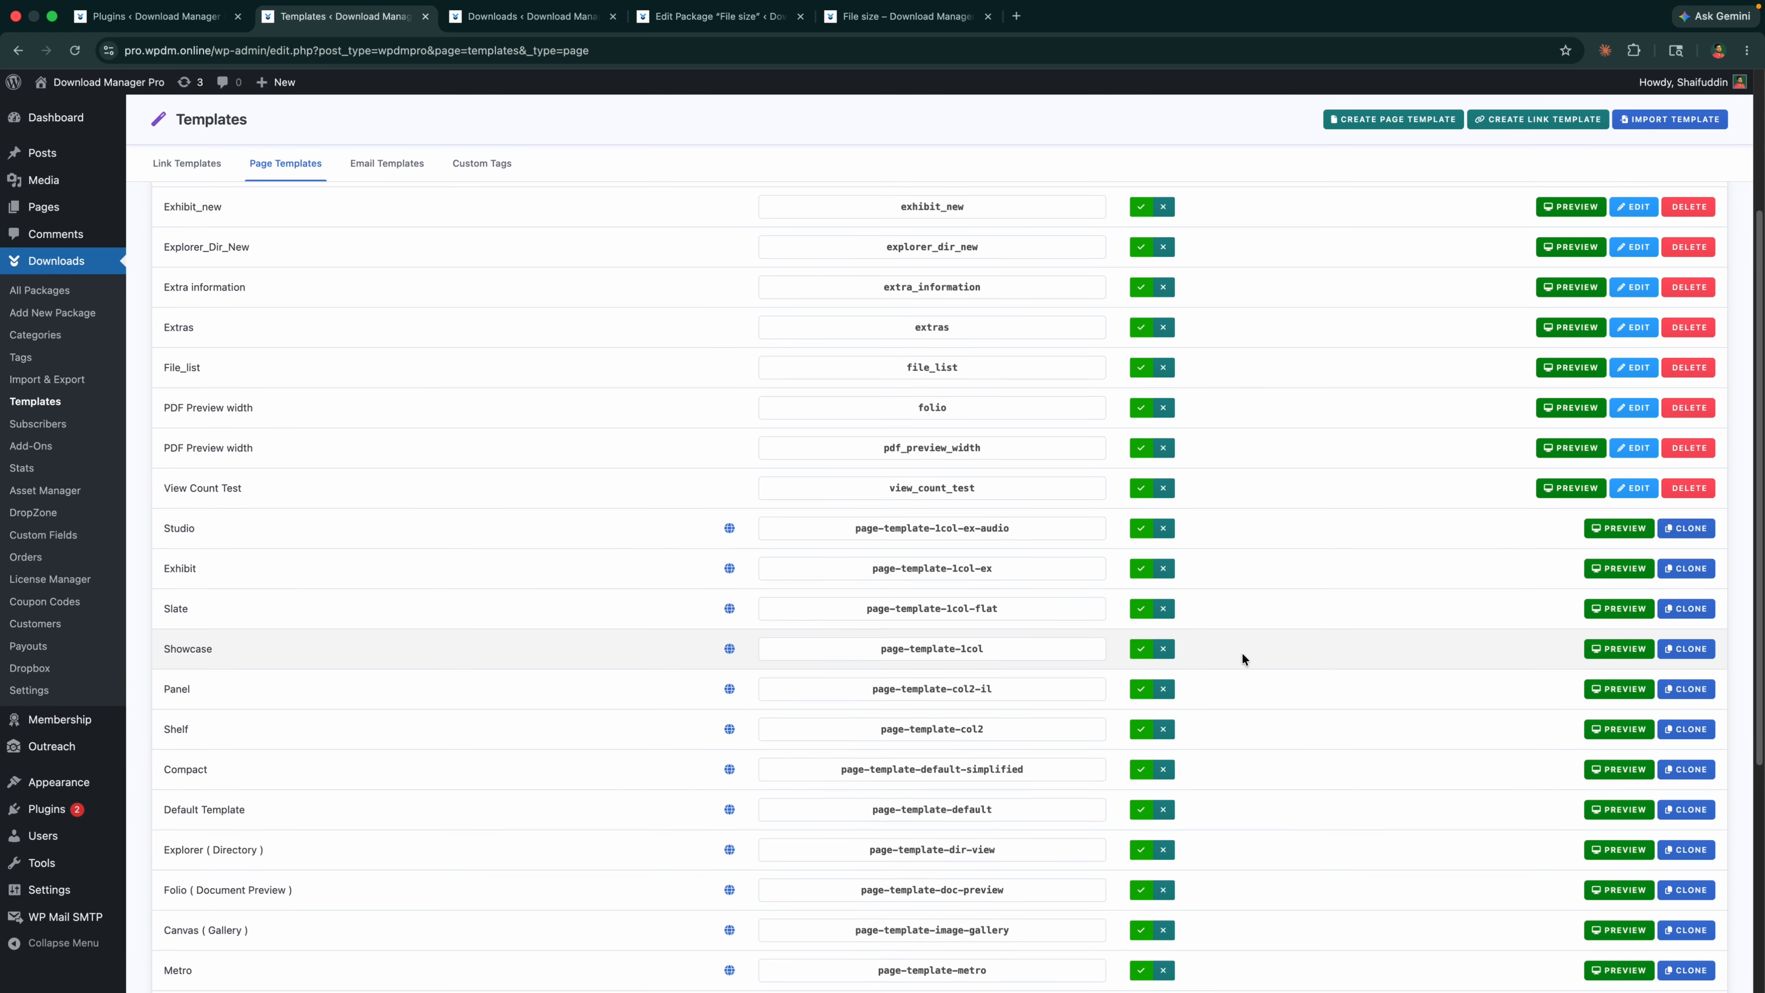
pyautogui.click(1687, 651)
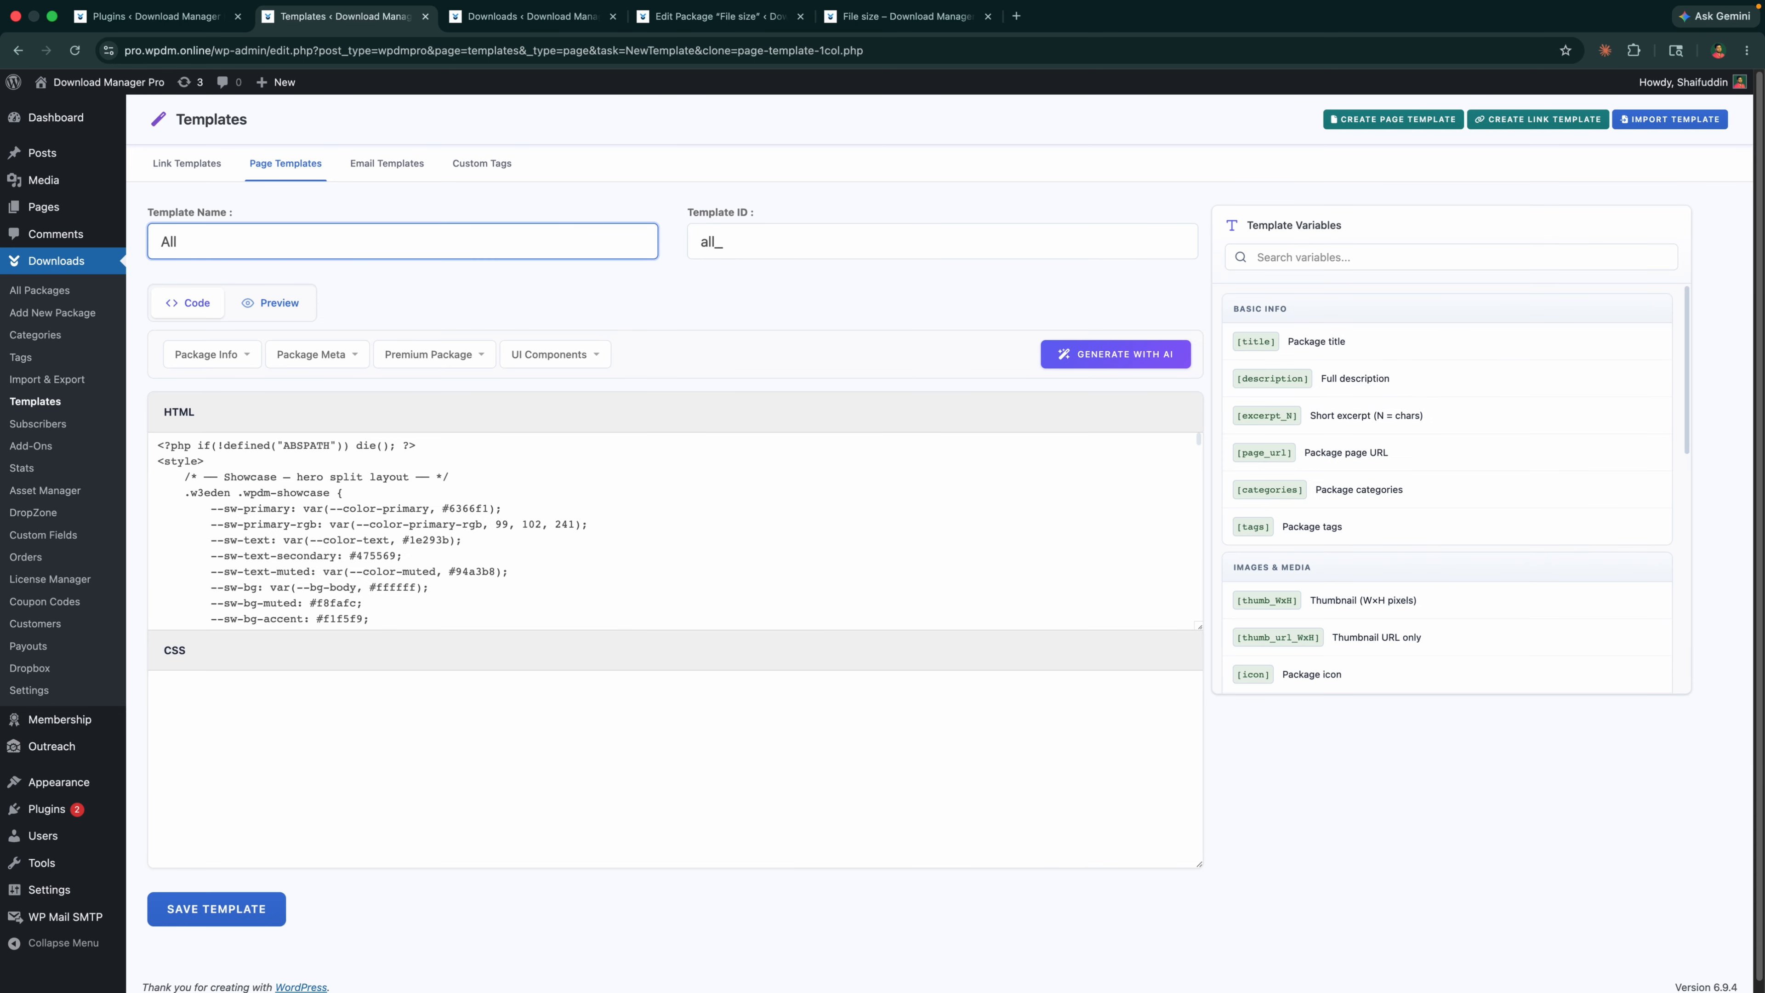
pyautogui.write('showcas')
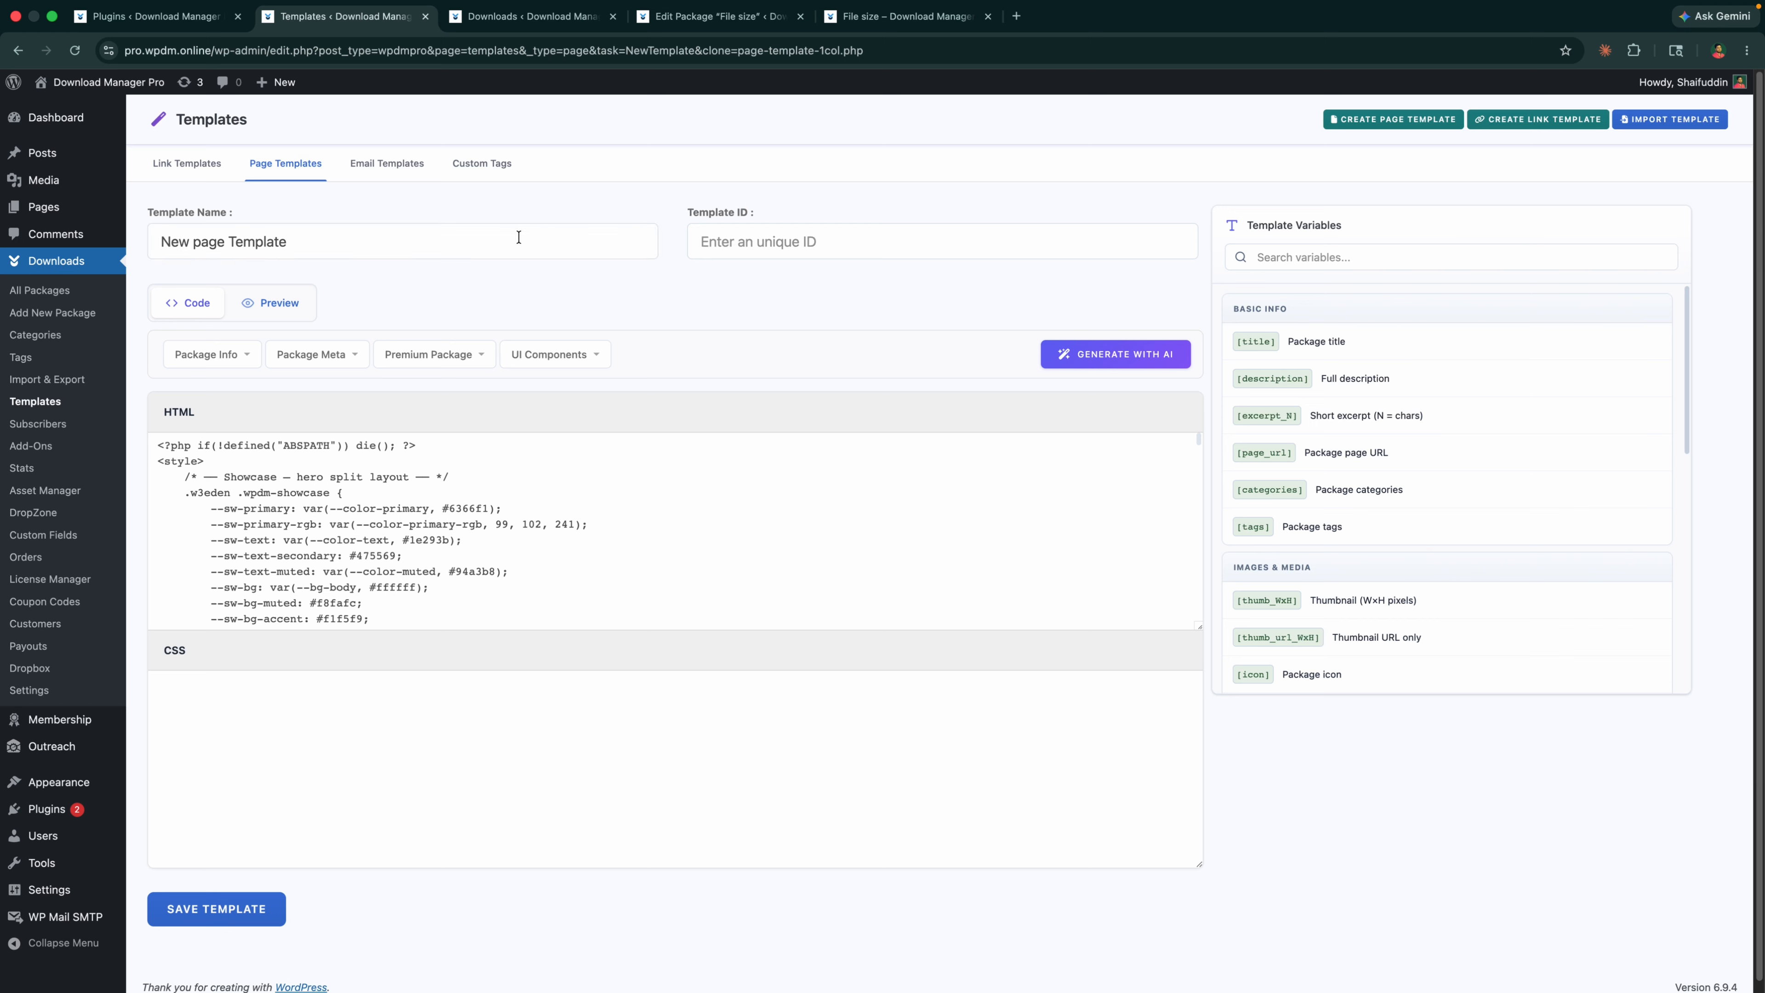
pyautogui.tripleClick(519, 237)
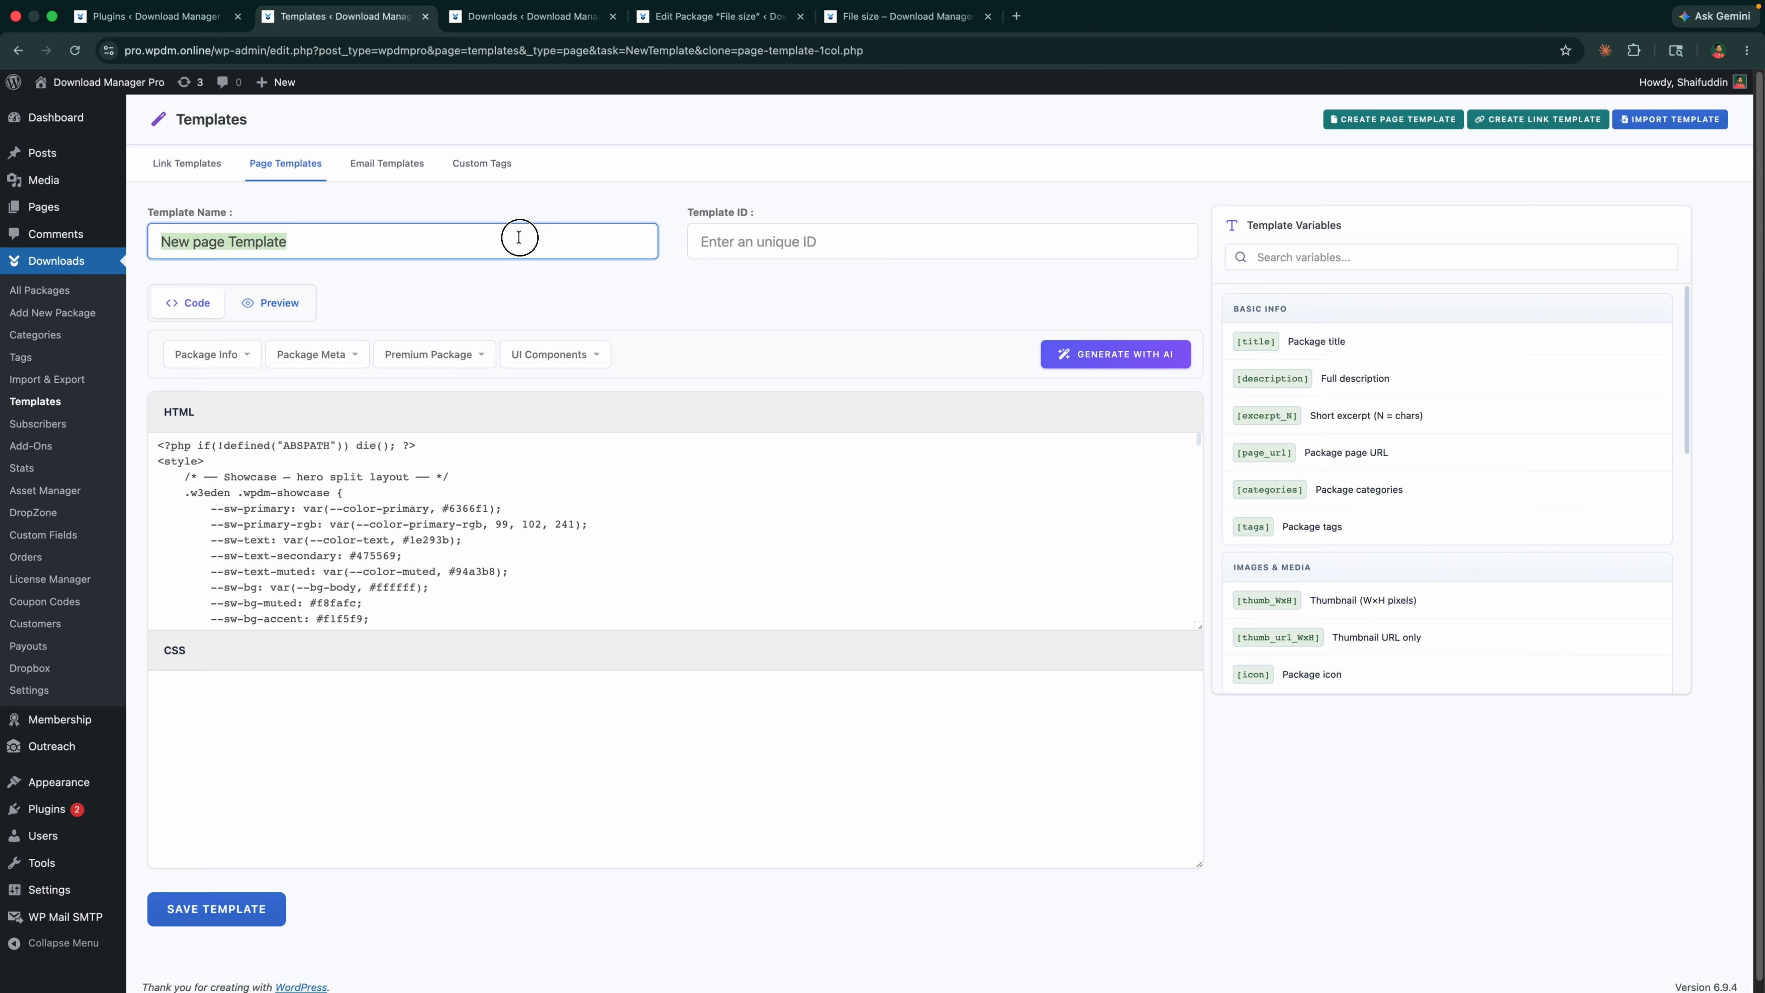
pyautogui.write('All showcase')
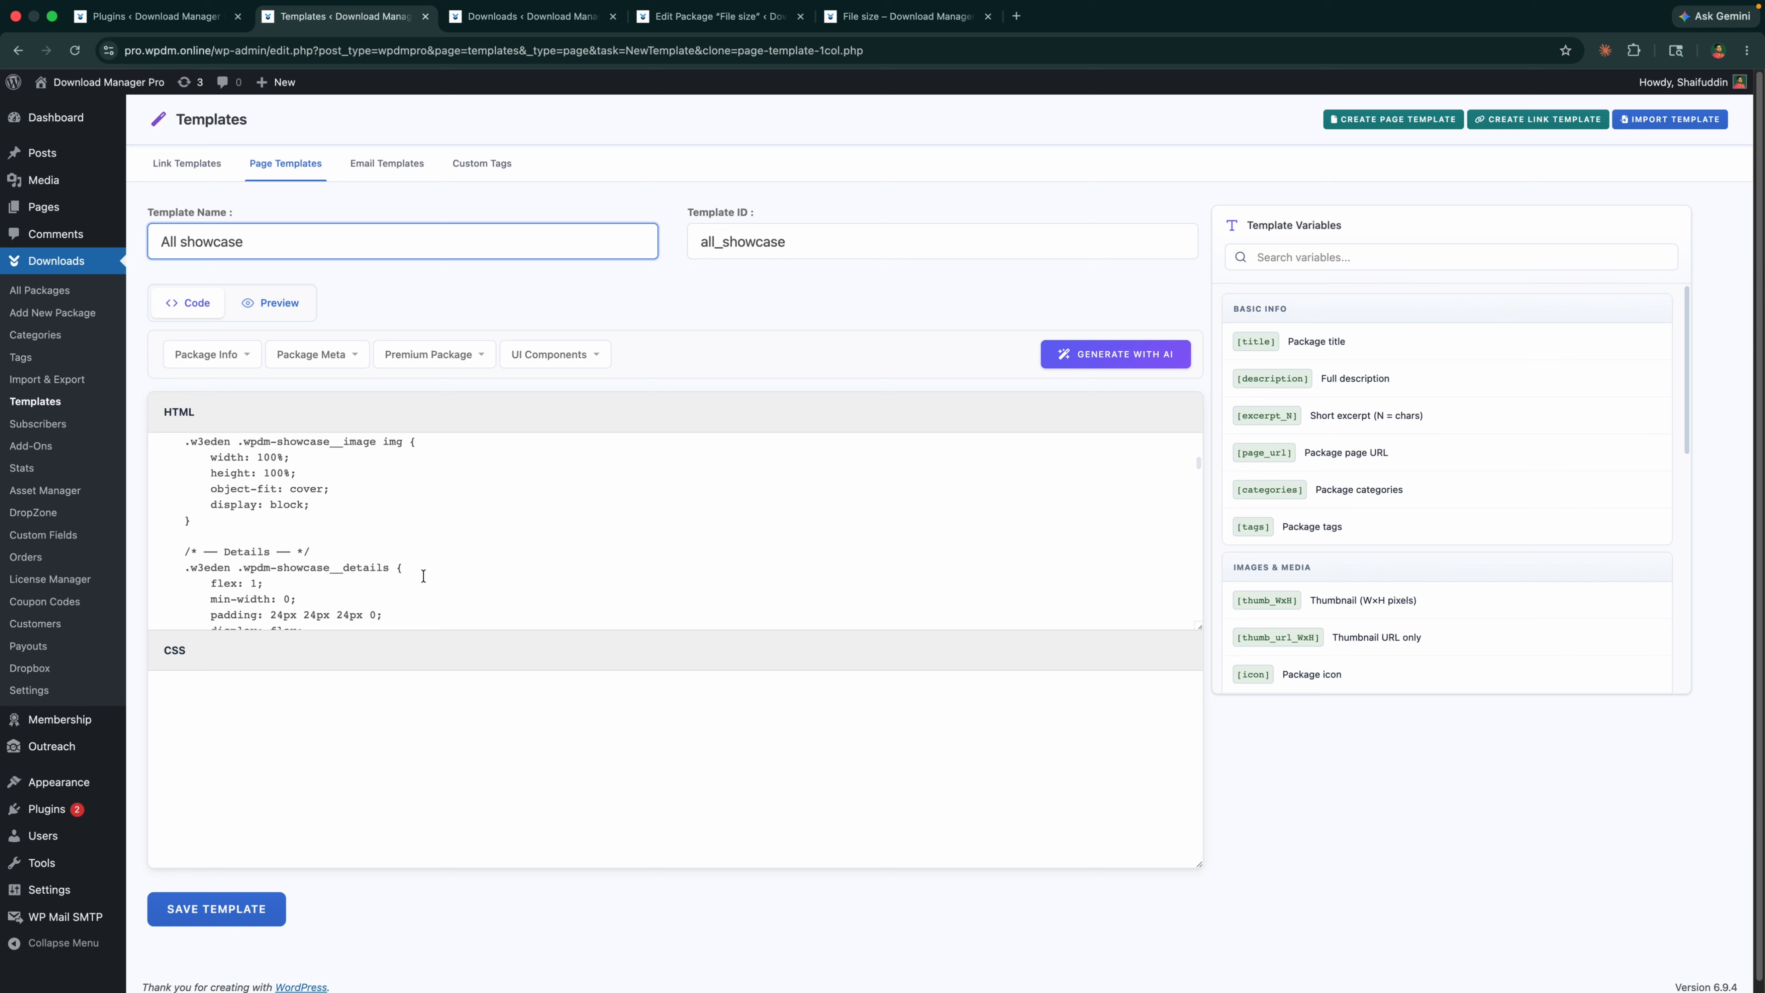
# Step: In the template's HTML, insert a copy of the File Count row after the Version row, with [download_count] as its value
pyautogui.scroll(-15, 424, 576)
pyautogui.scroll(-15, 423, 575)
pyautogui.scroll(-15, 423, 575)
pyautogui.click(417, 556)
pyautogui.scroll(-2, 412, 549)
pyautogui.moveTo(307, 592); pyautogui.dragTo(262, 544)
pyautogui.press('super+c')
pyautogui.scroll(3, 416, 574)
pyautogui.click(479, 583)
pyautogui.press('Return')
pyautogui.press('super+v')
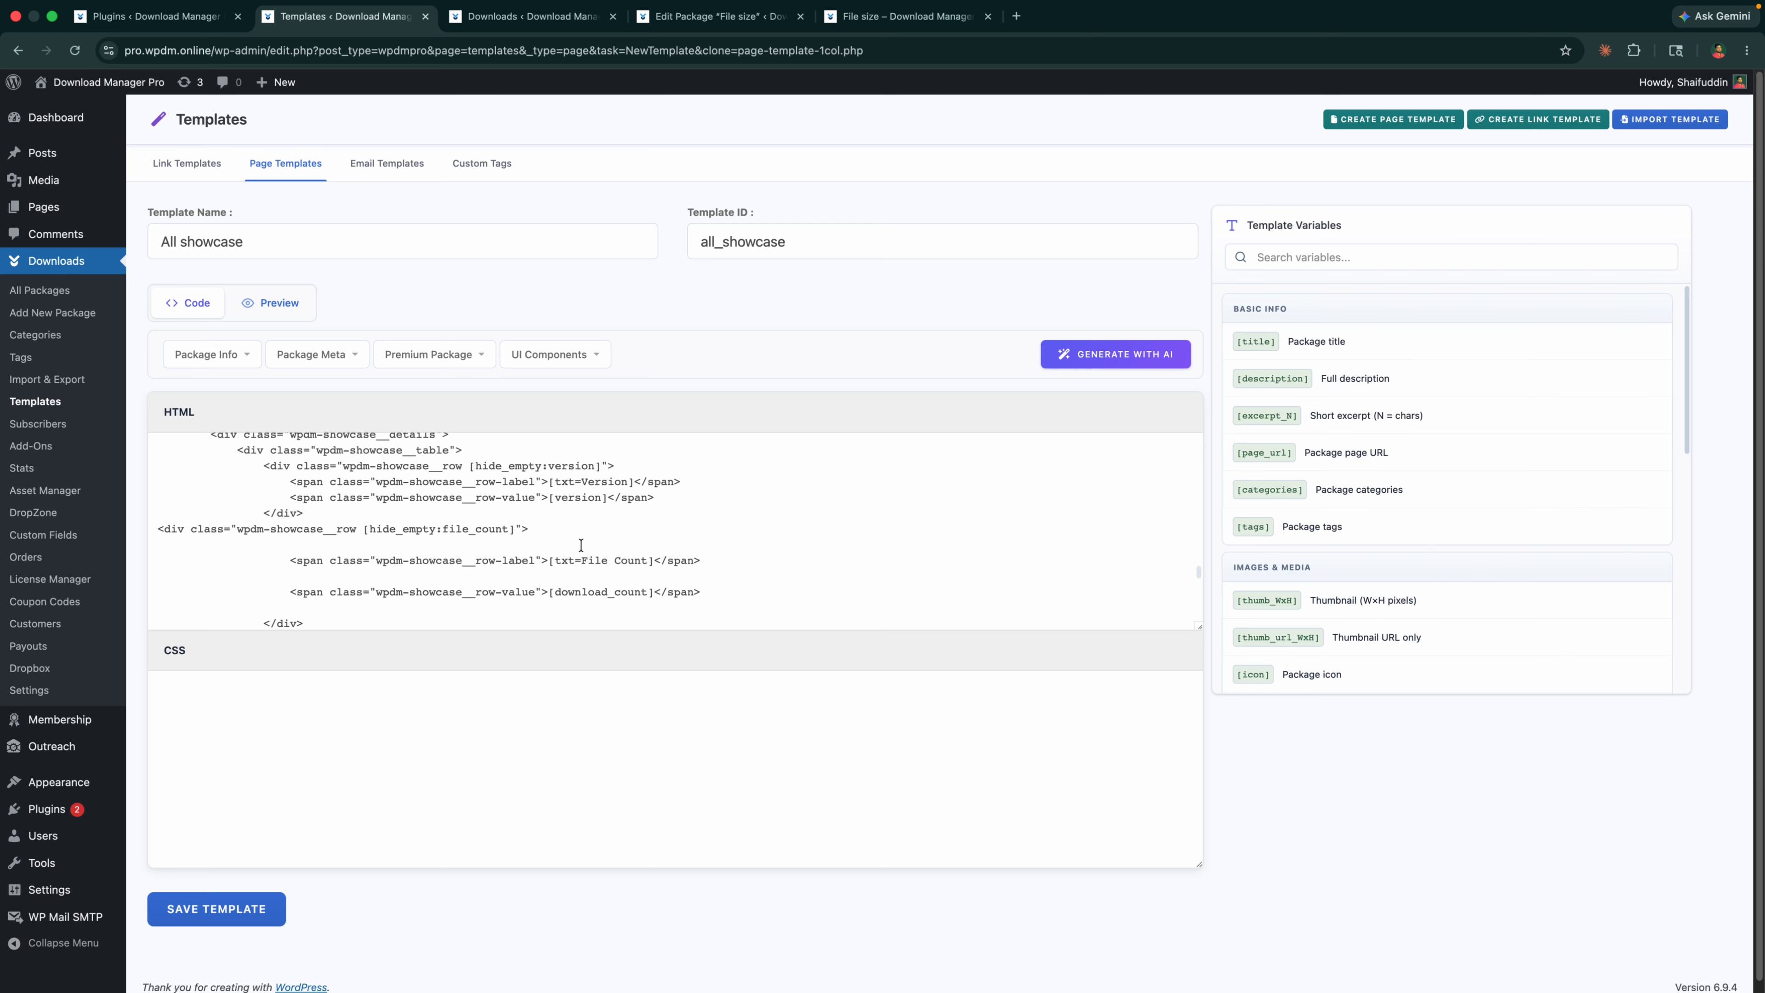
# Step: Change the new row's condition to hide_empty:download_count and its label to "Download", and save the template
pyautogui.moveTo(554, 591); pyautogui.dragTo(648, 591)
pyautogui.press('super+c')
pyautogui.moveTo(447, 529); pyautogui.dragTo(510, 529)
pyautogui.press('BackSpace')
pyautogui.press('super+v')
pyautogui.click(259, 909)
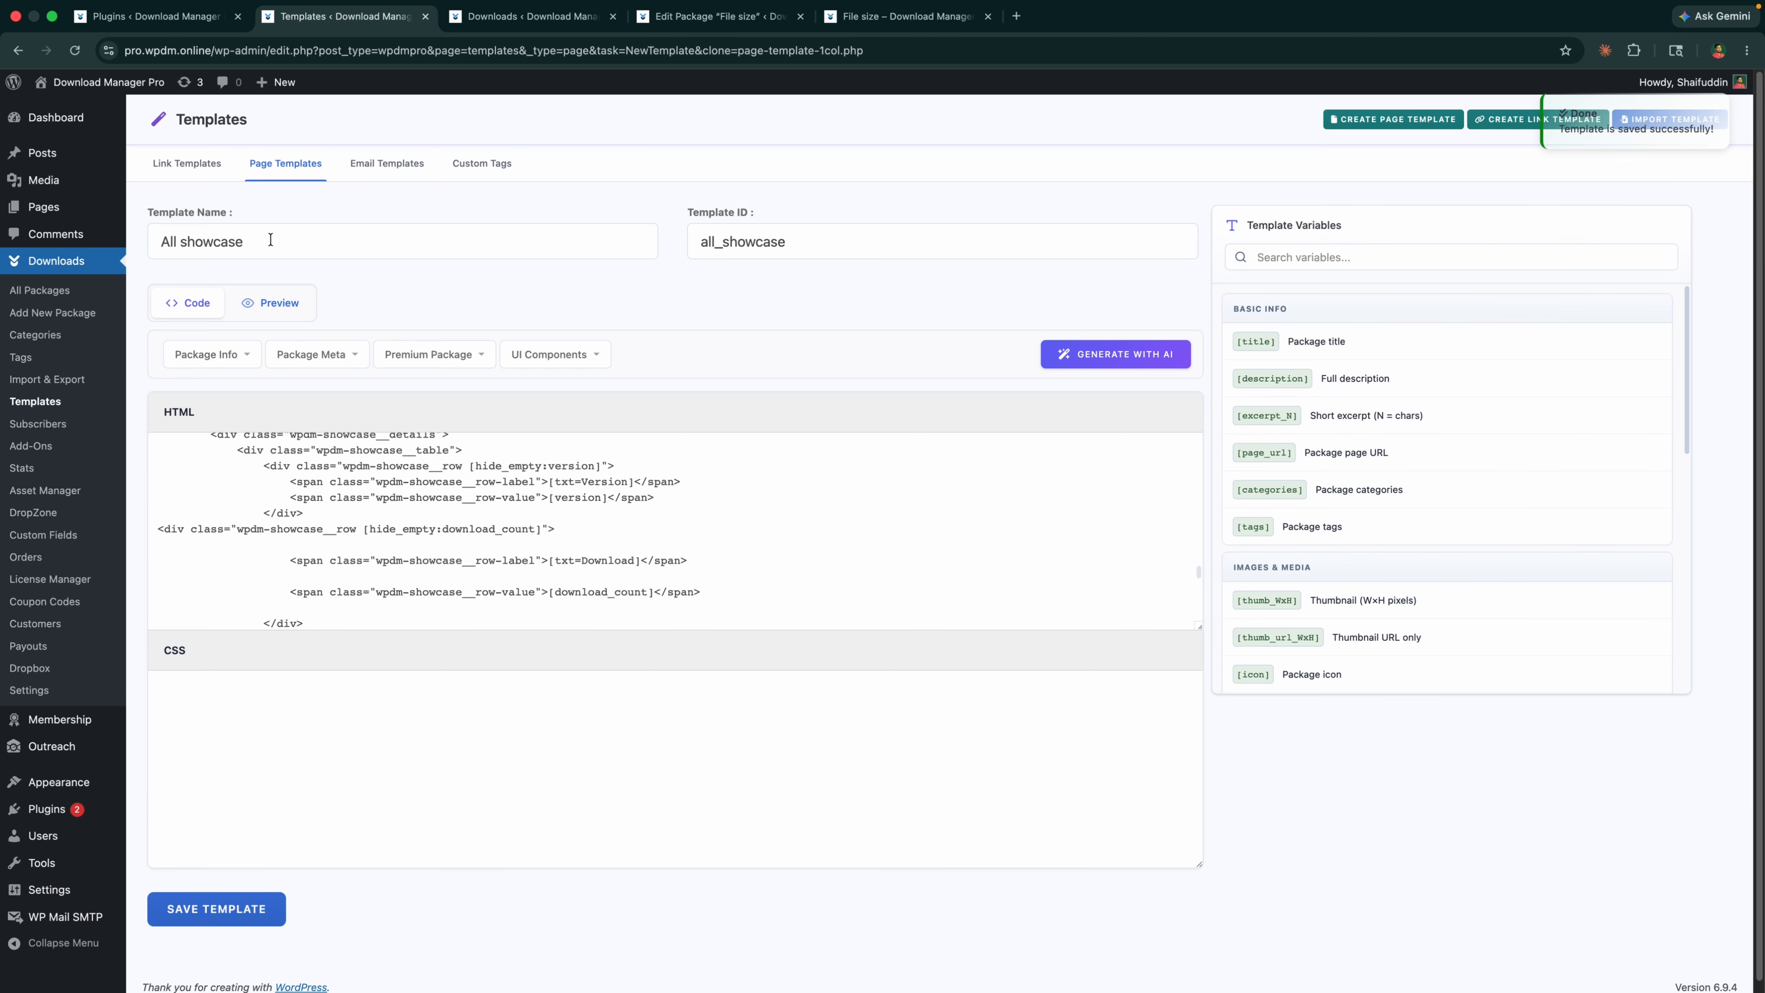
# Step: Assign the All showcase page template to the File size package and update the package
pyautogui.click(285, 162)
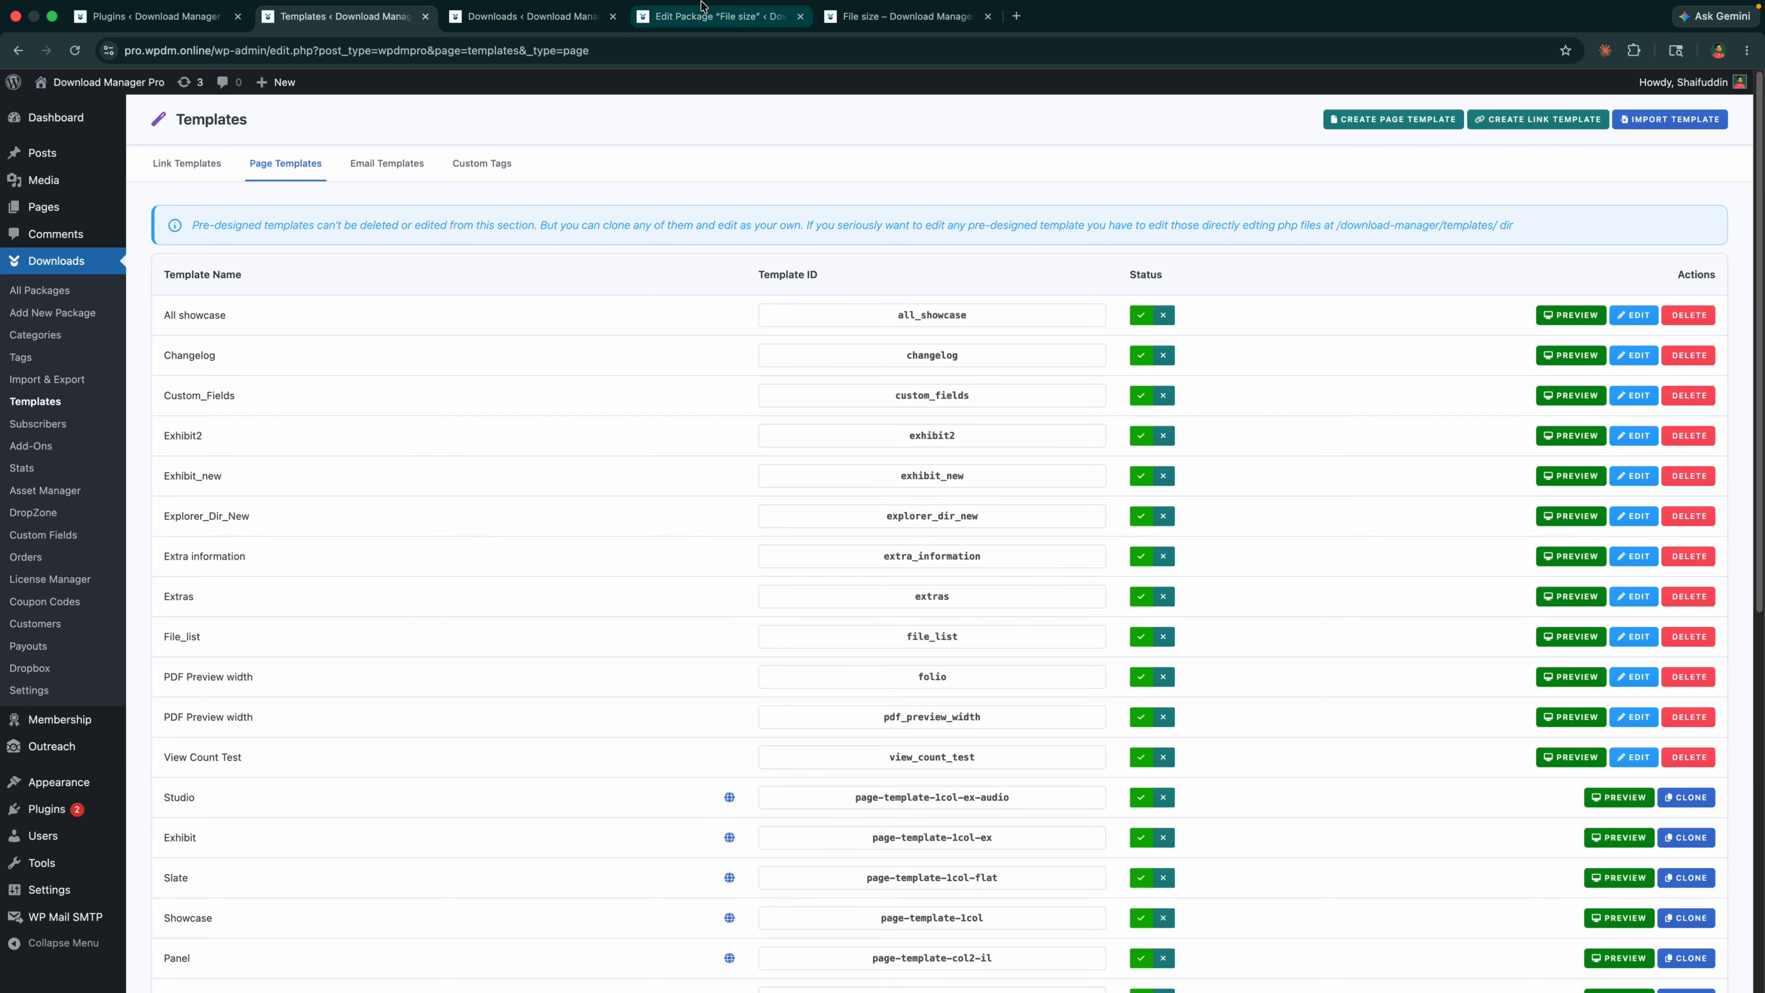
pyautogui.click(729, 38)
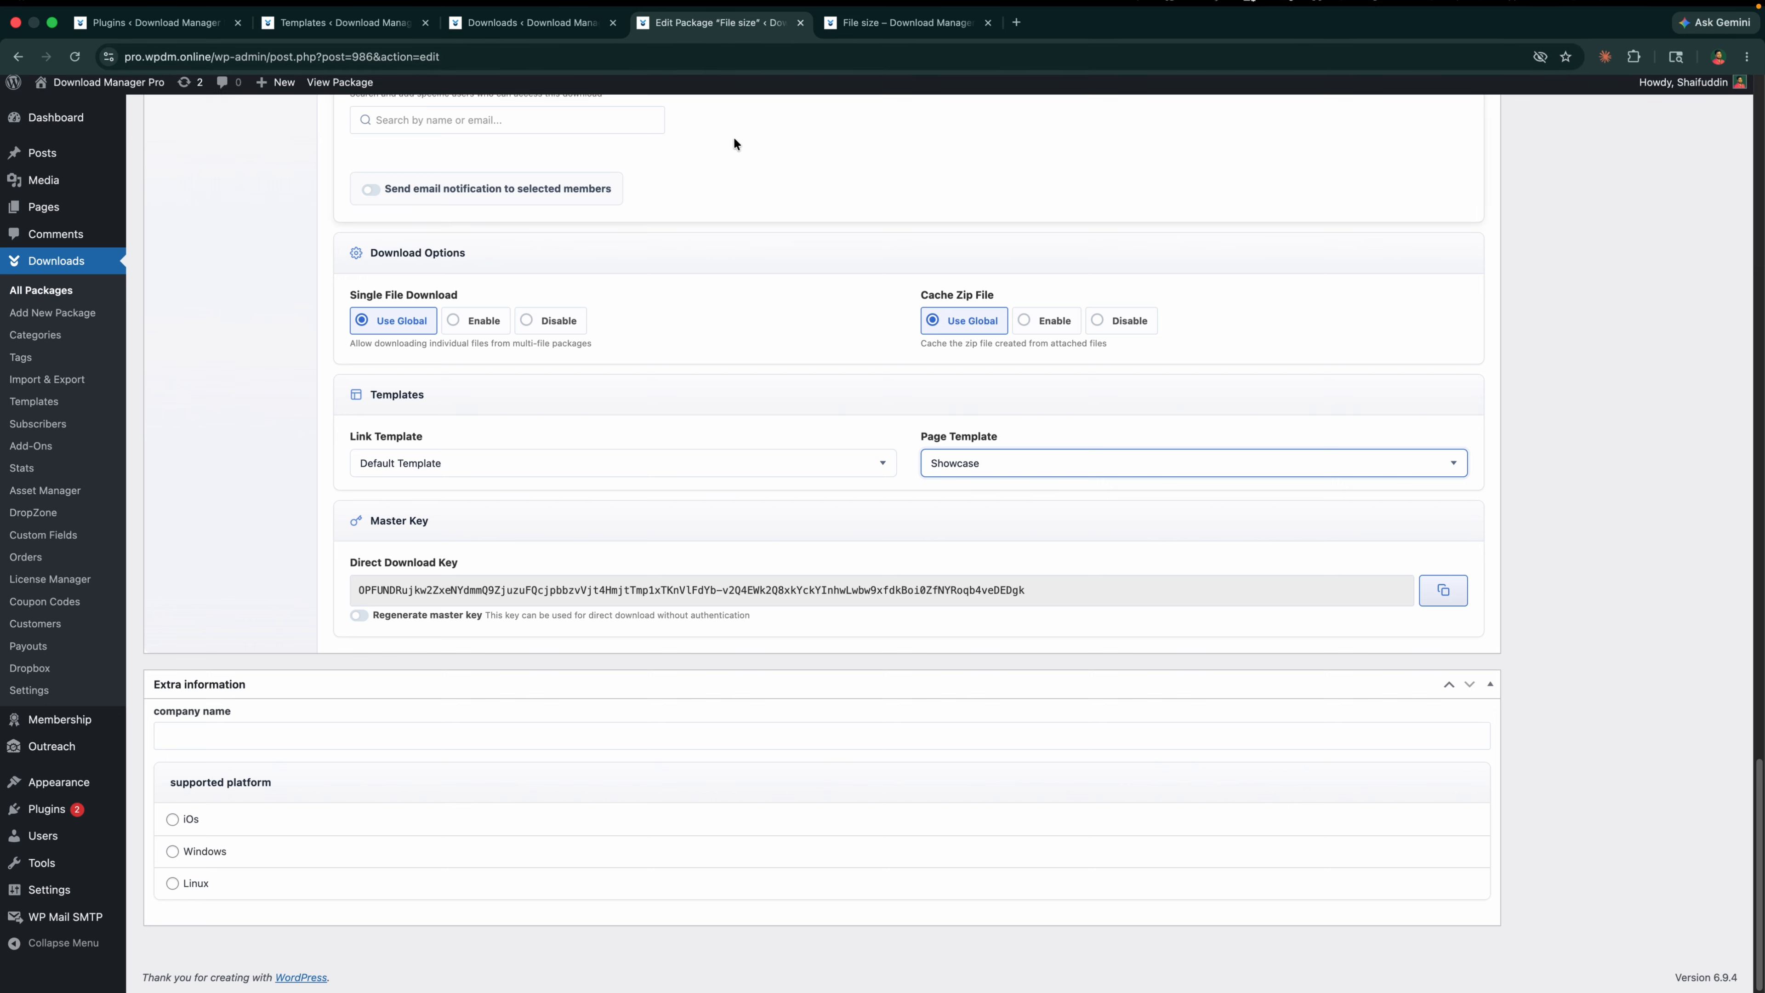
pyautogui.press('super+r')
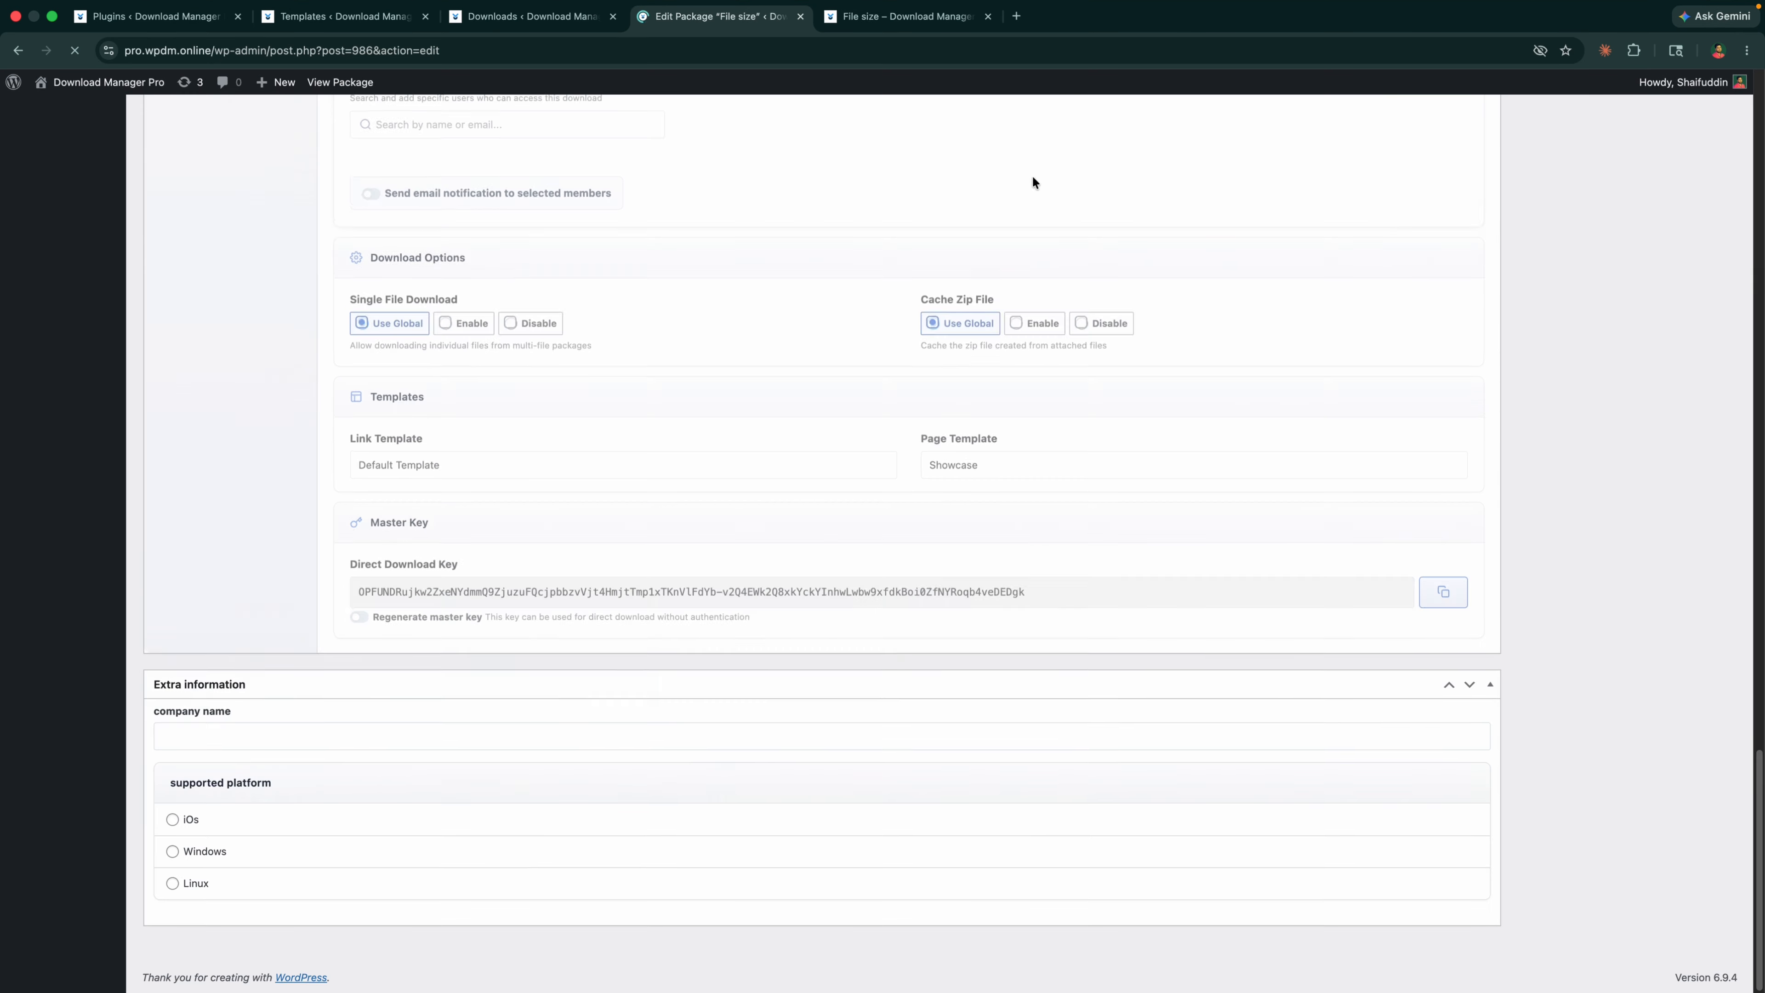
pyautogui.scroll(20, 1033, 178)
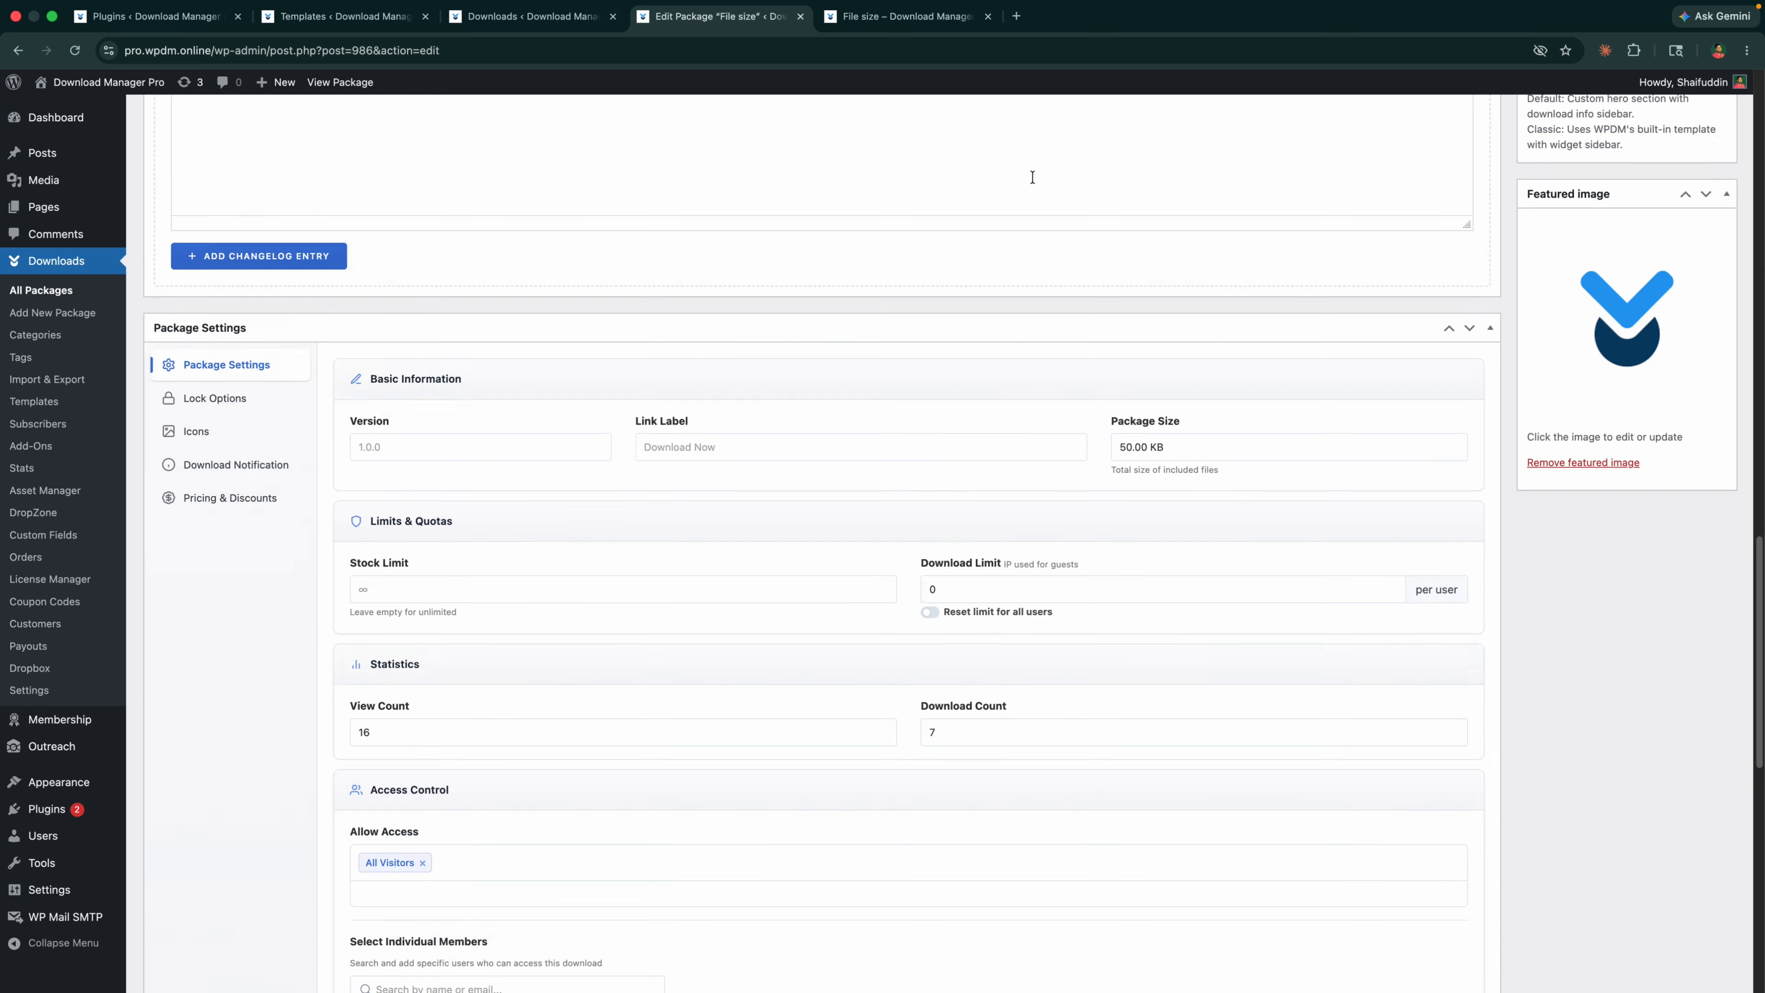
pyautogui.scroll(-20, 1035, 172)
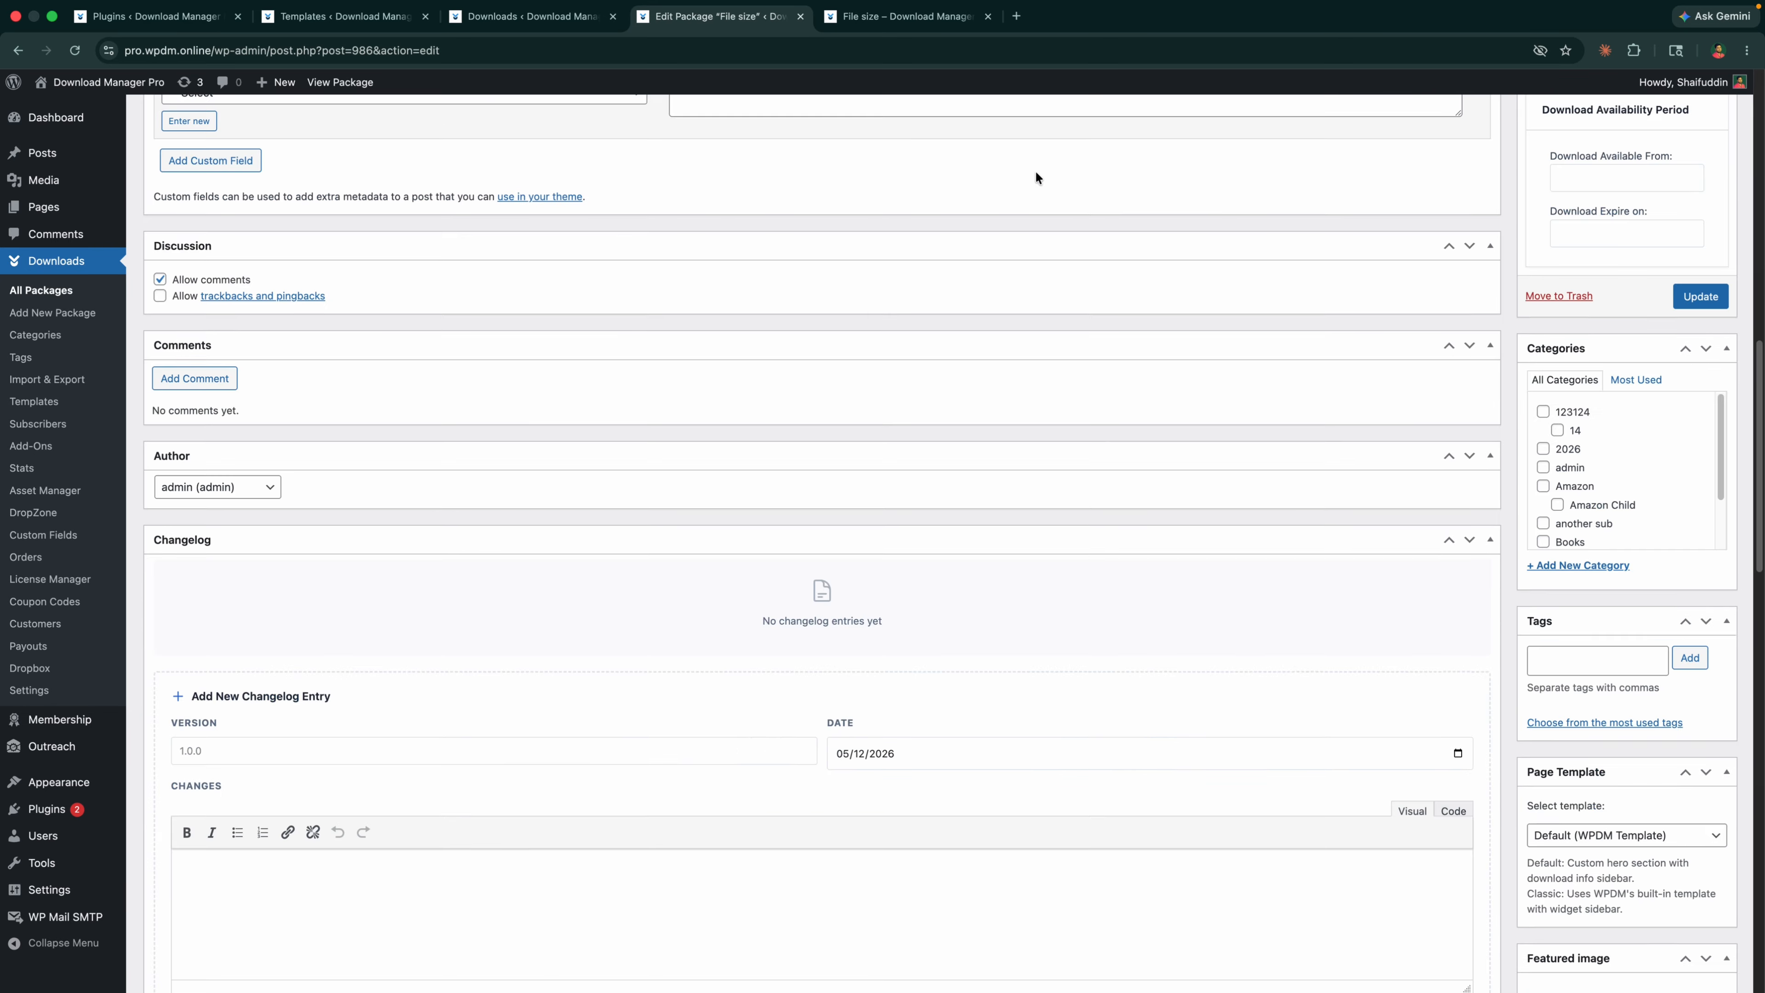
pyautogui.click(973, 900)
pyautogui.click(973, 716)
pyautogui.scroll(-15, 976, 720)
pyautogui.click(1722, 360)
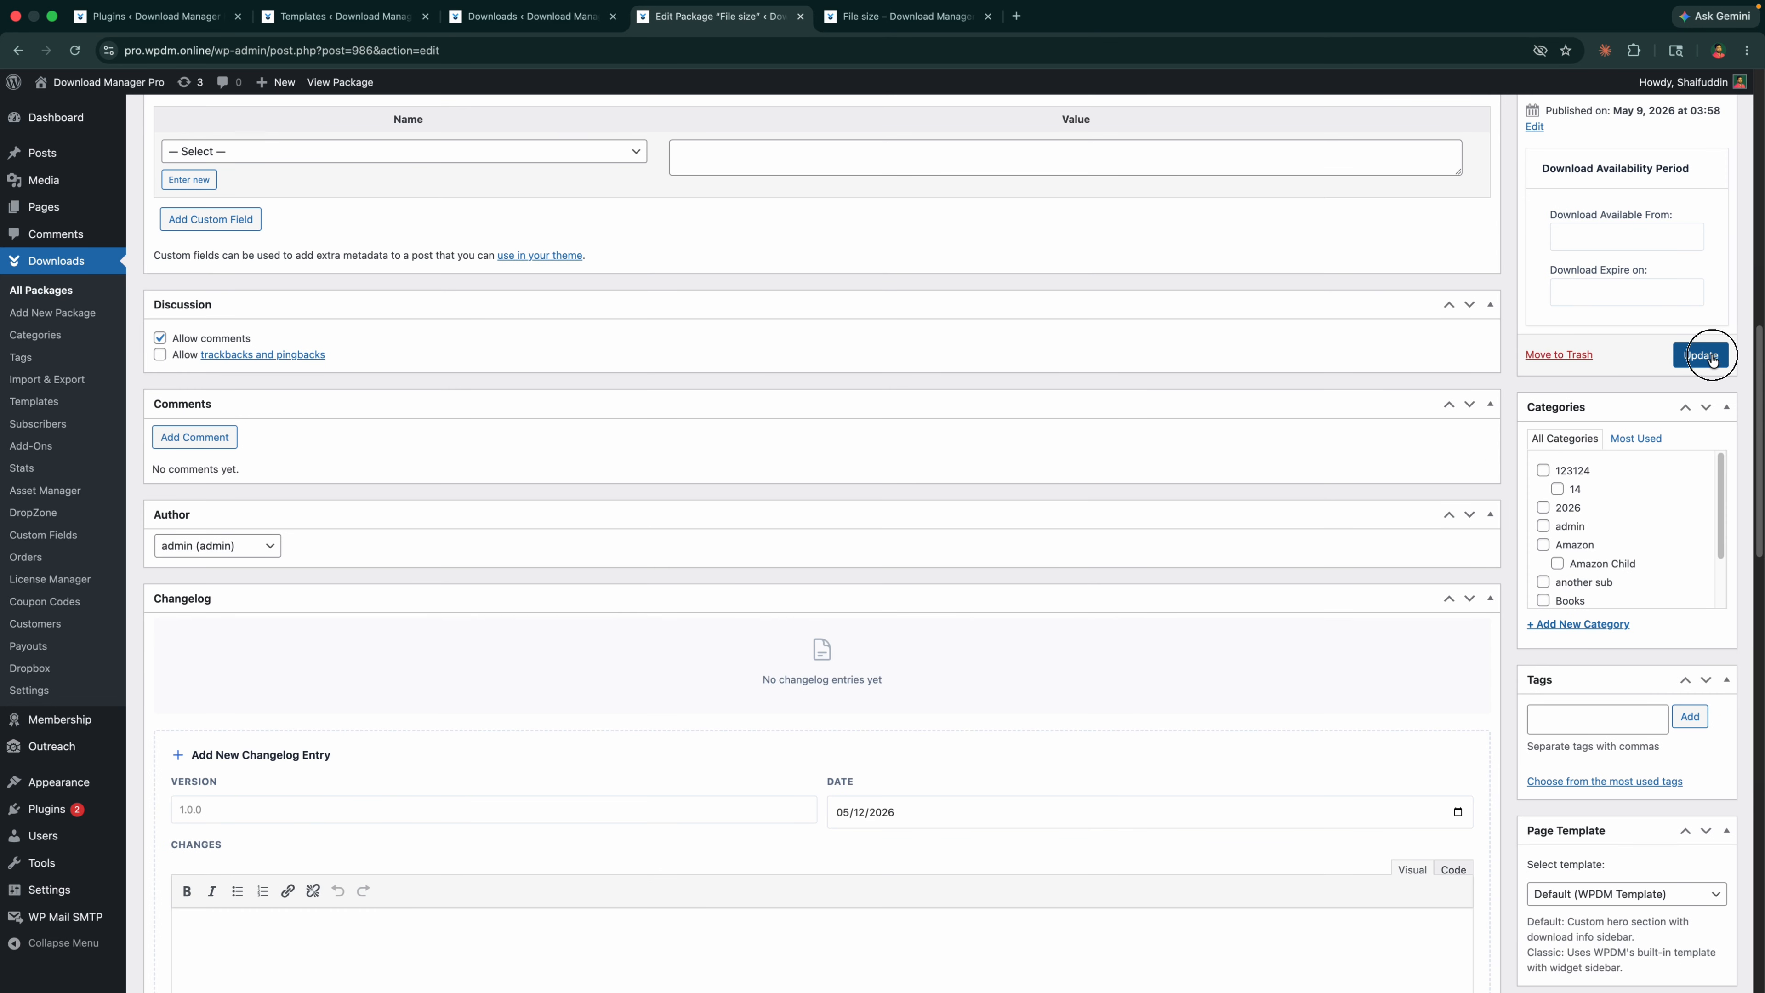
# Step: Check the Download row on the File size package's public page
pyautogui.click(903, 16)
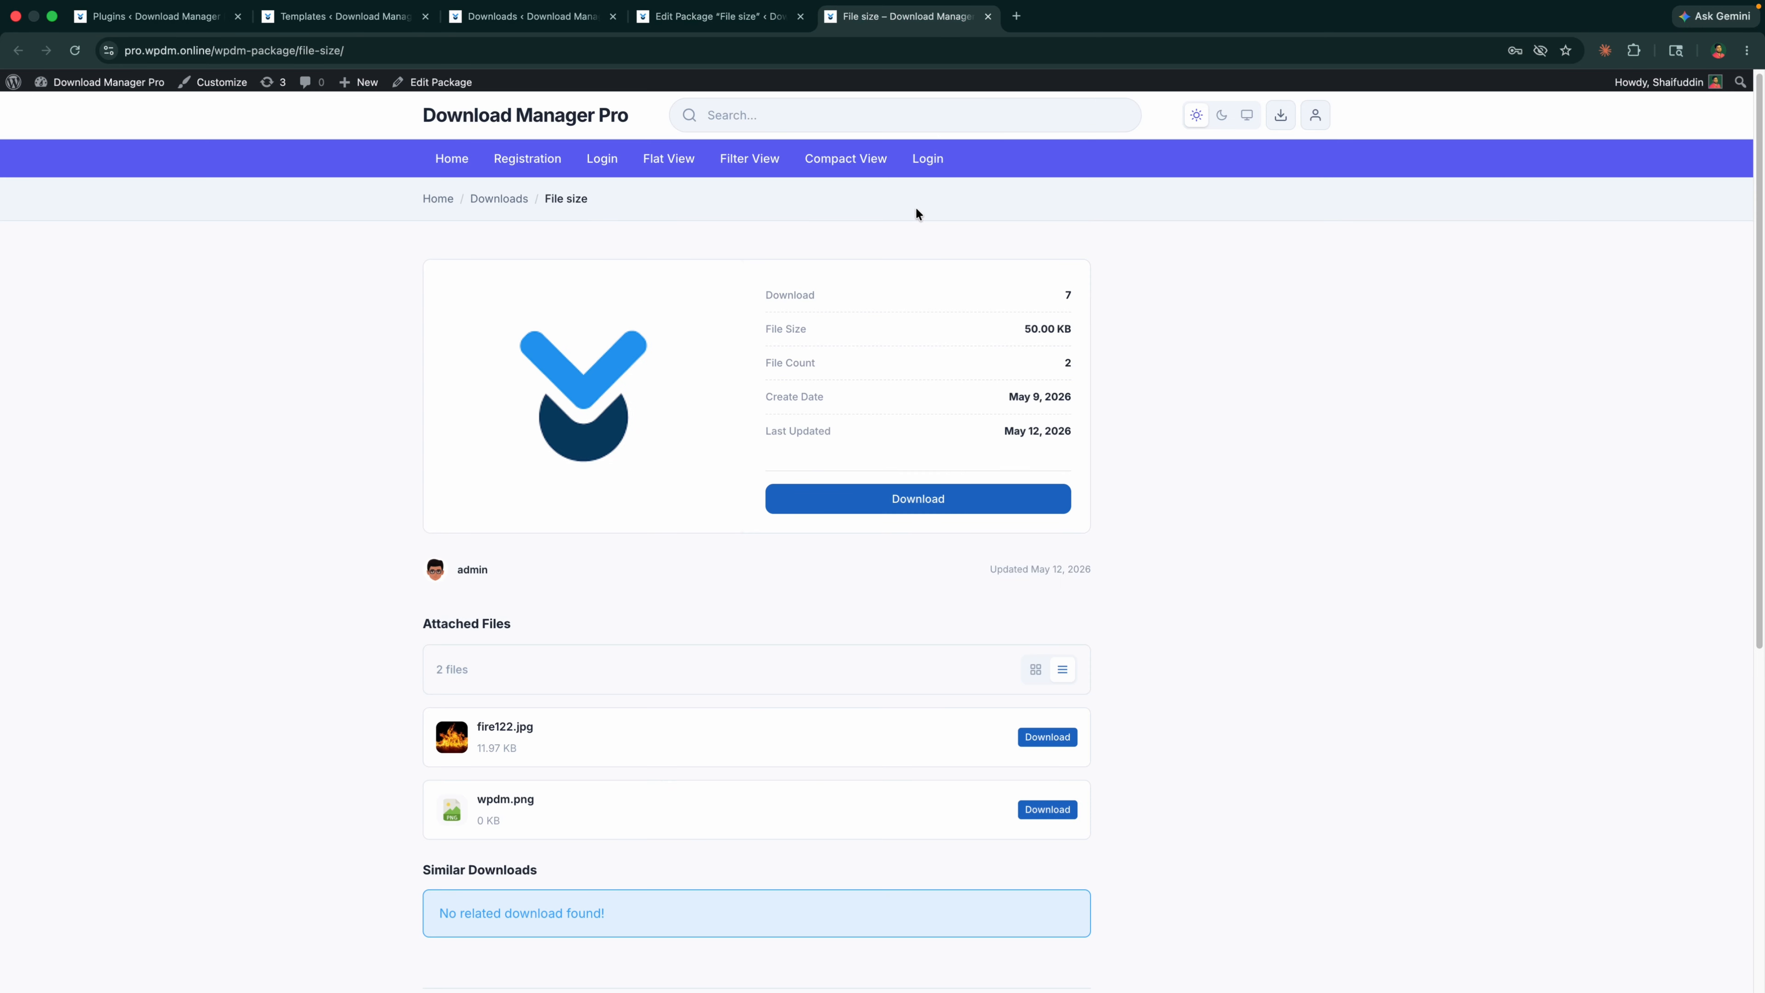
pyautogui.moveTo(765, 292); pyautogui.dragTo(813, 291)
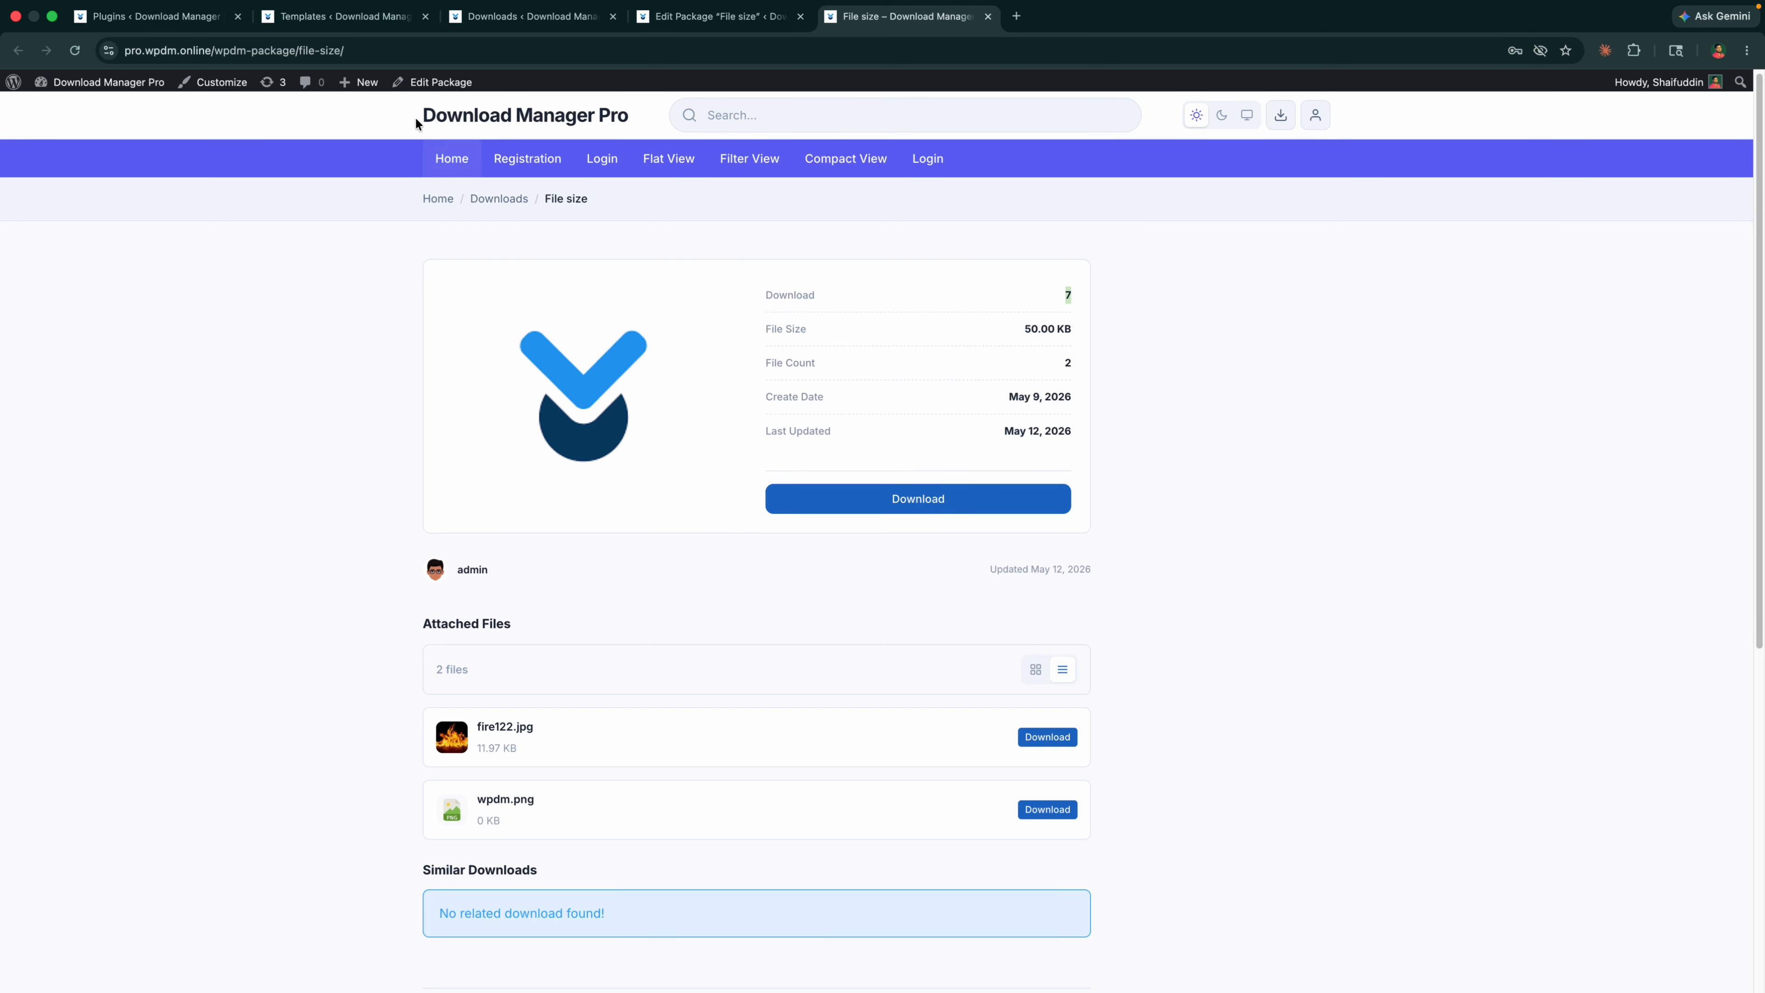
# Step: View the email templates list and open the customer User Signup Notification for editing
pyautogui.click(349, 26)
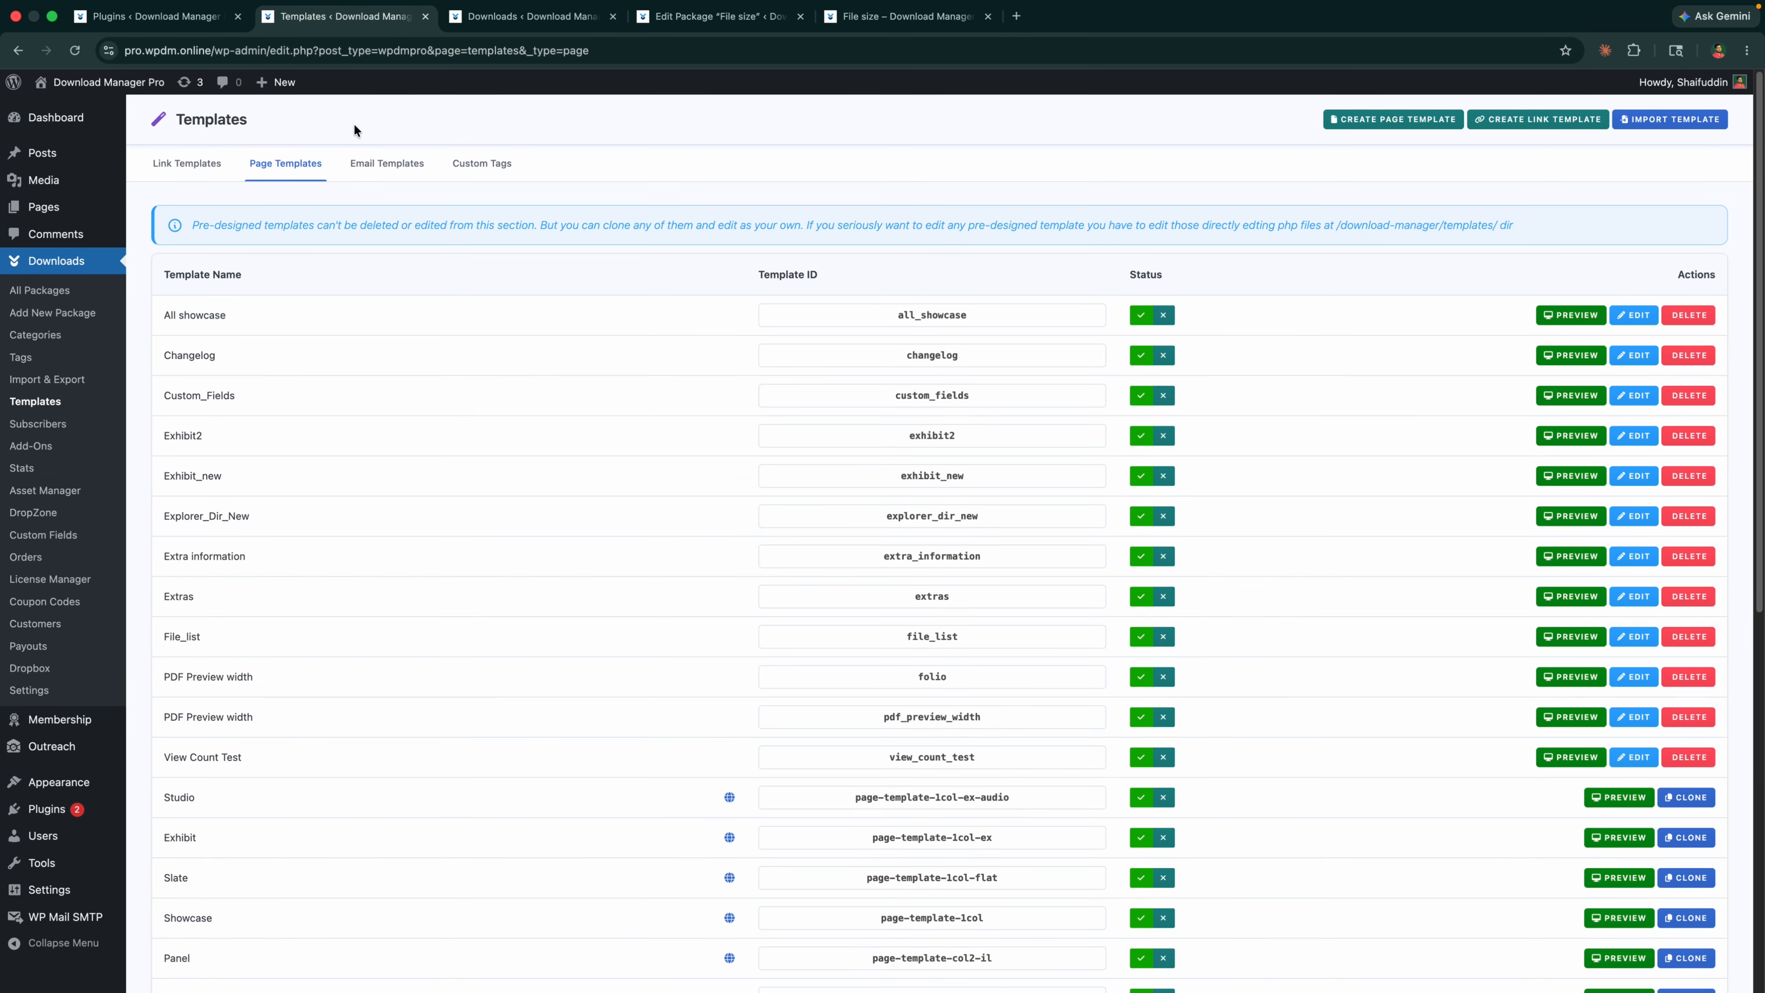
pyautogui.click(382, 165)
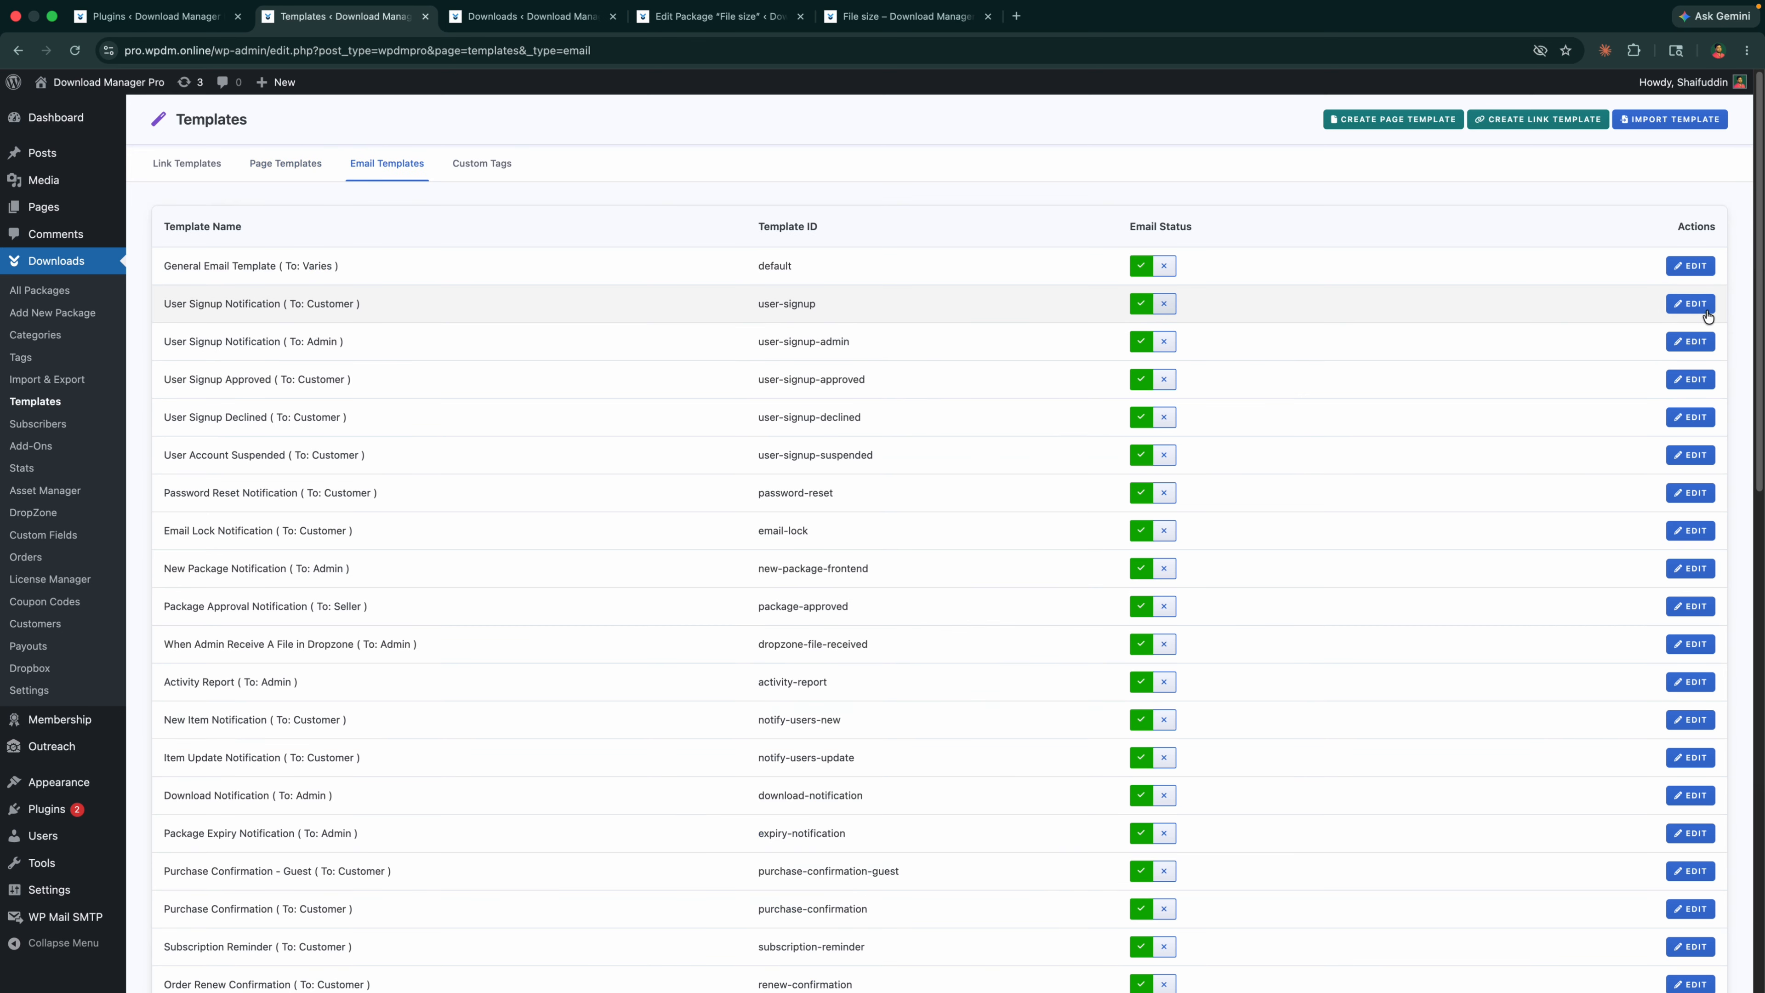
pyautogui.click(1690, 303)
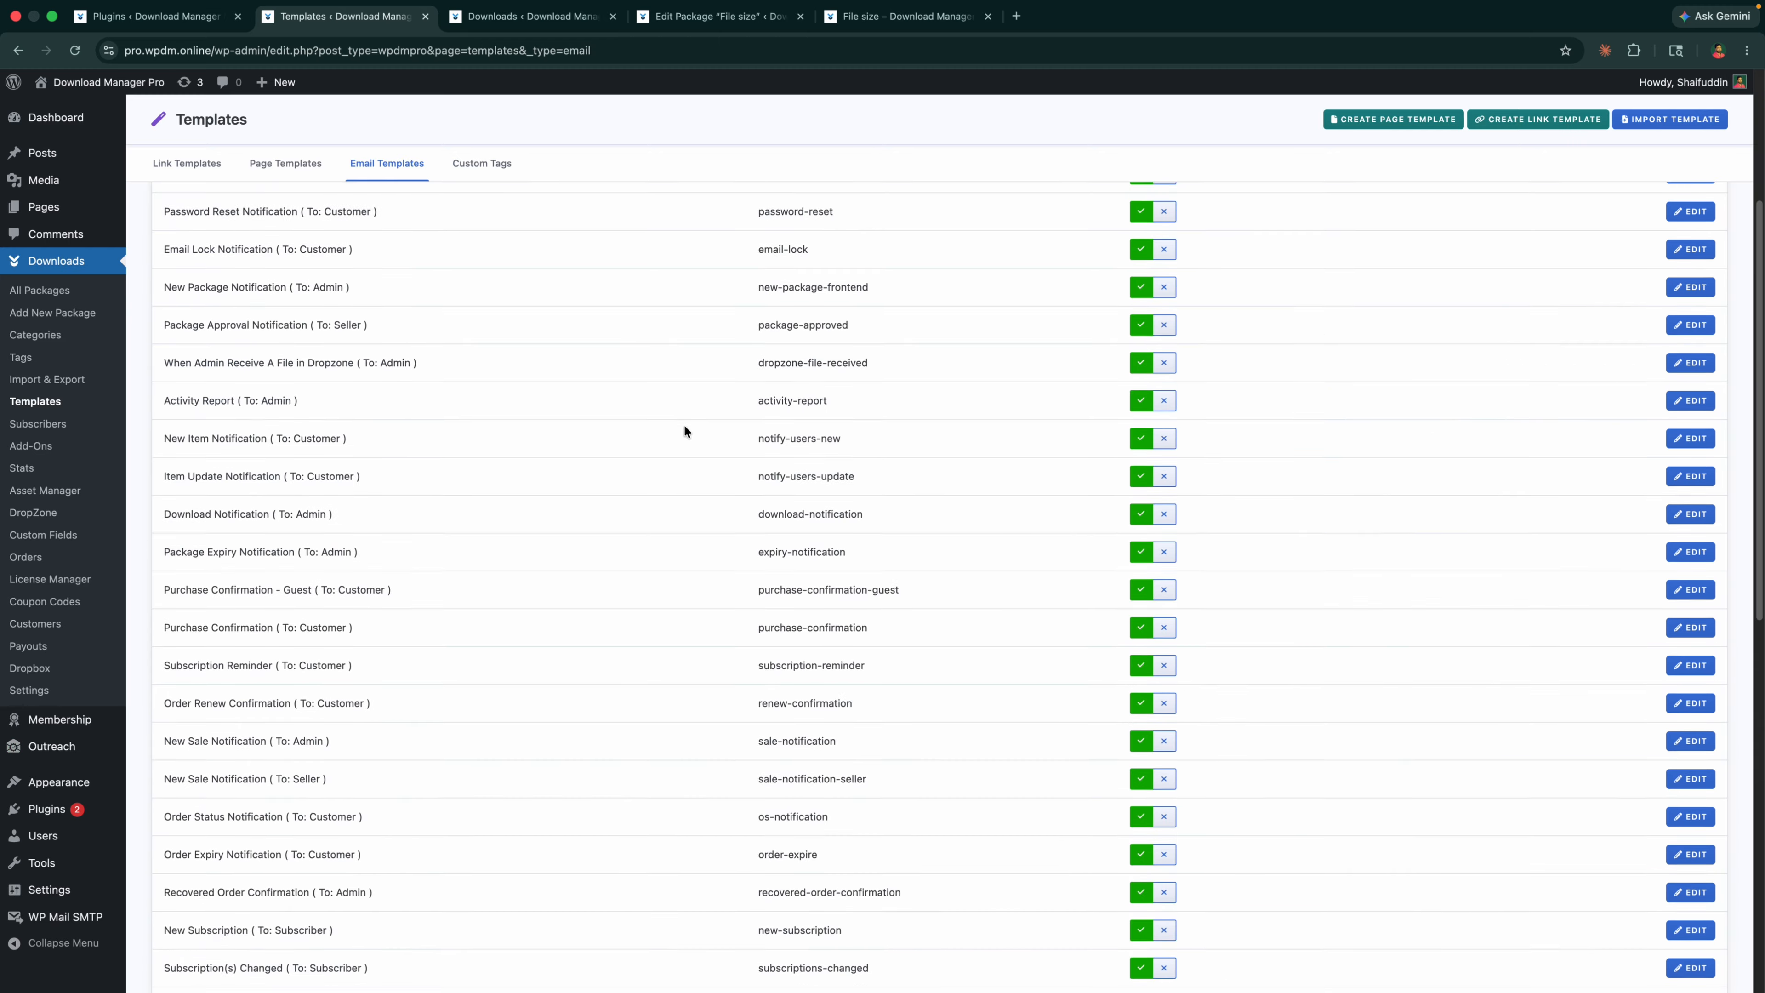
# Step: Examine the Email Settings fields for logo URL and dimensions, banner image, footer text, and Facebook, Twitter and Youtube URLs
pyautogui.scroll(-15, 684, 423)
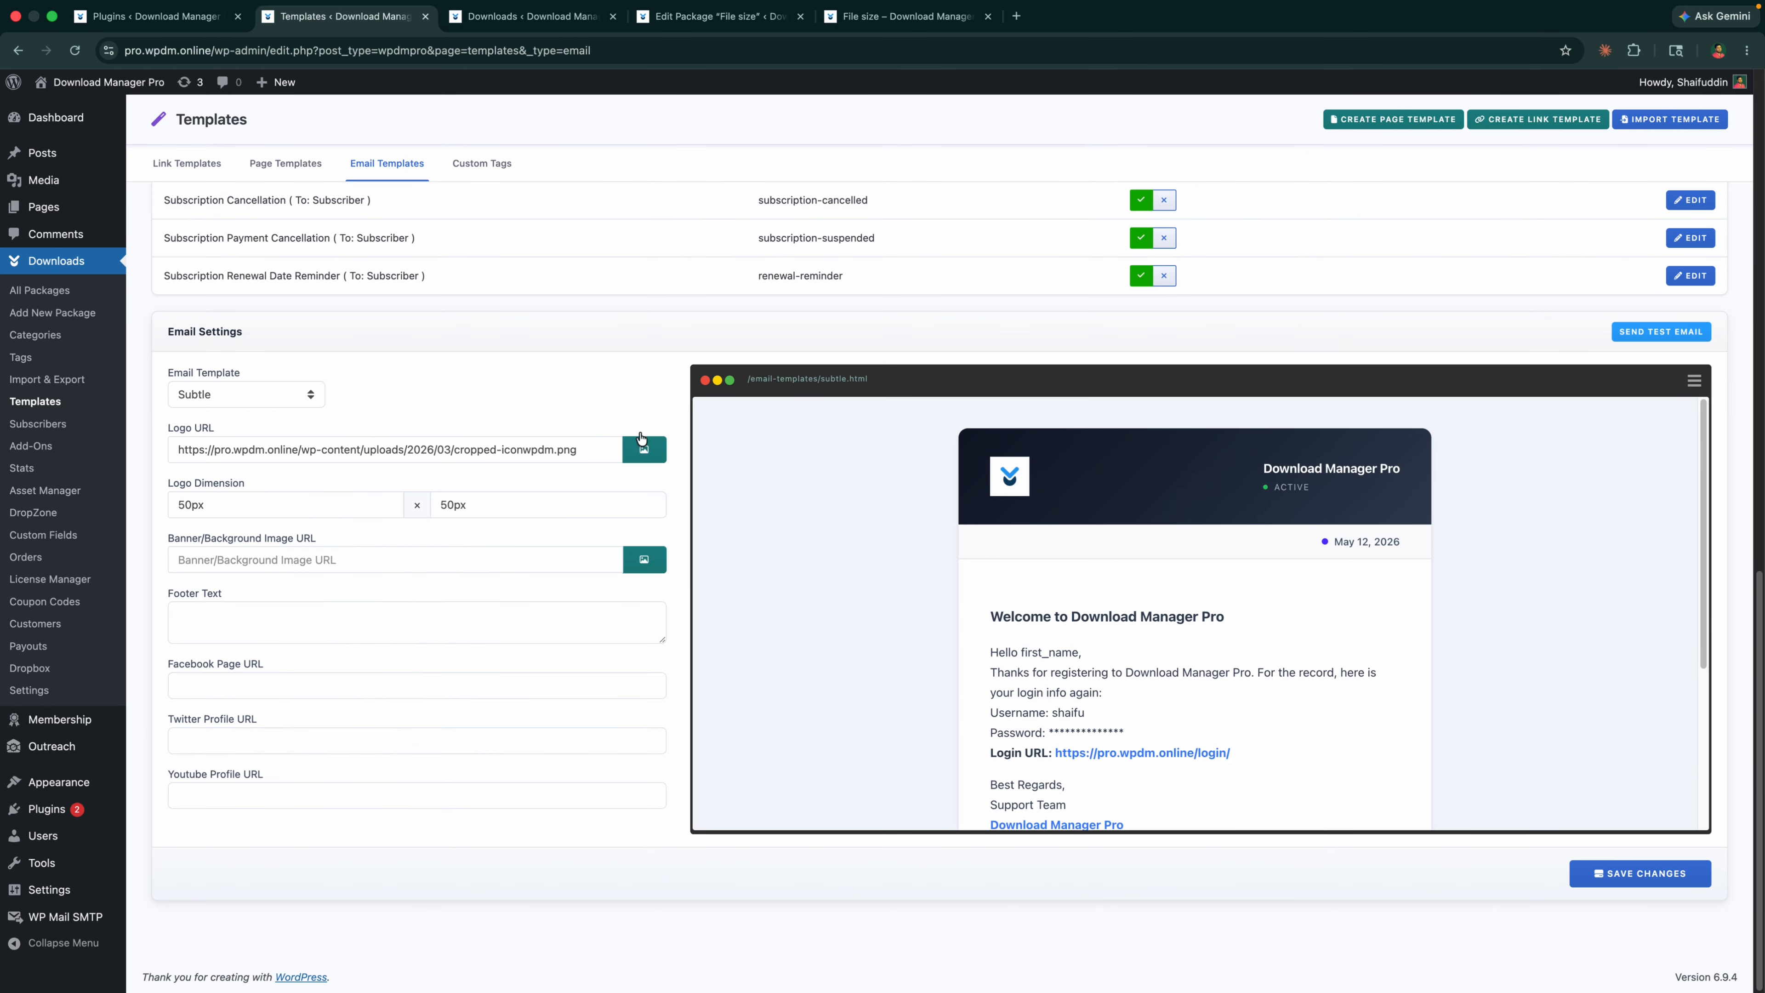
pyautogui.moveTo(163, 336); pyautogui.dragTo(299, 334)
pyautogui.doubleClick(319, 450)
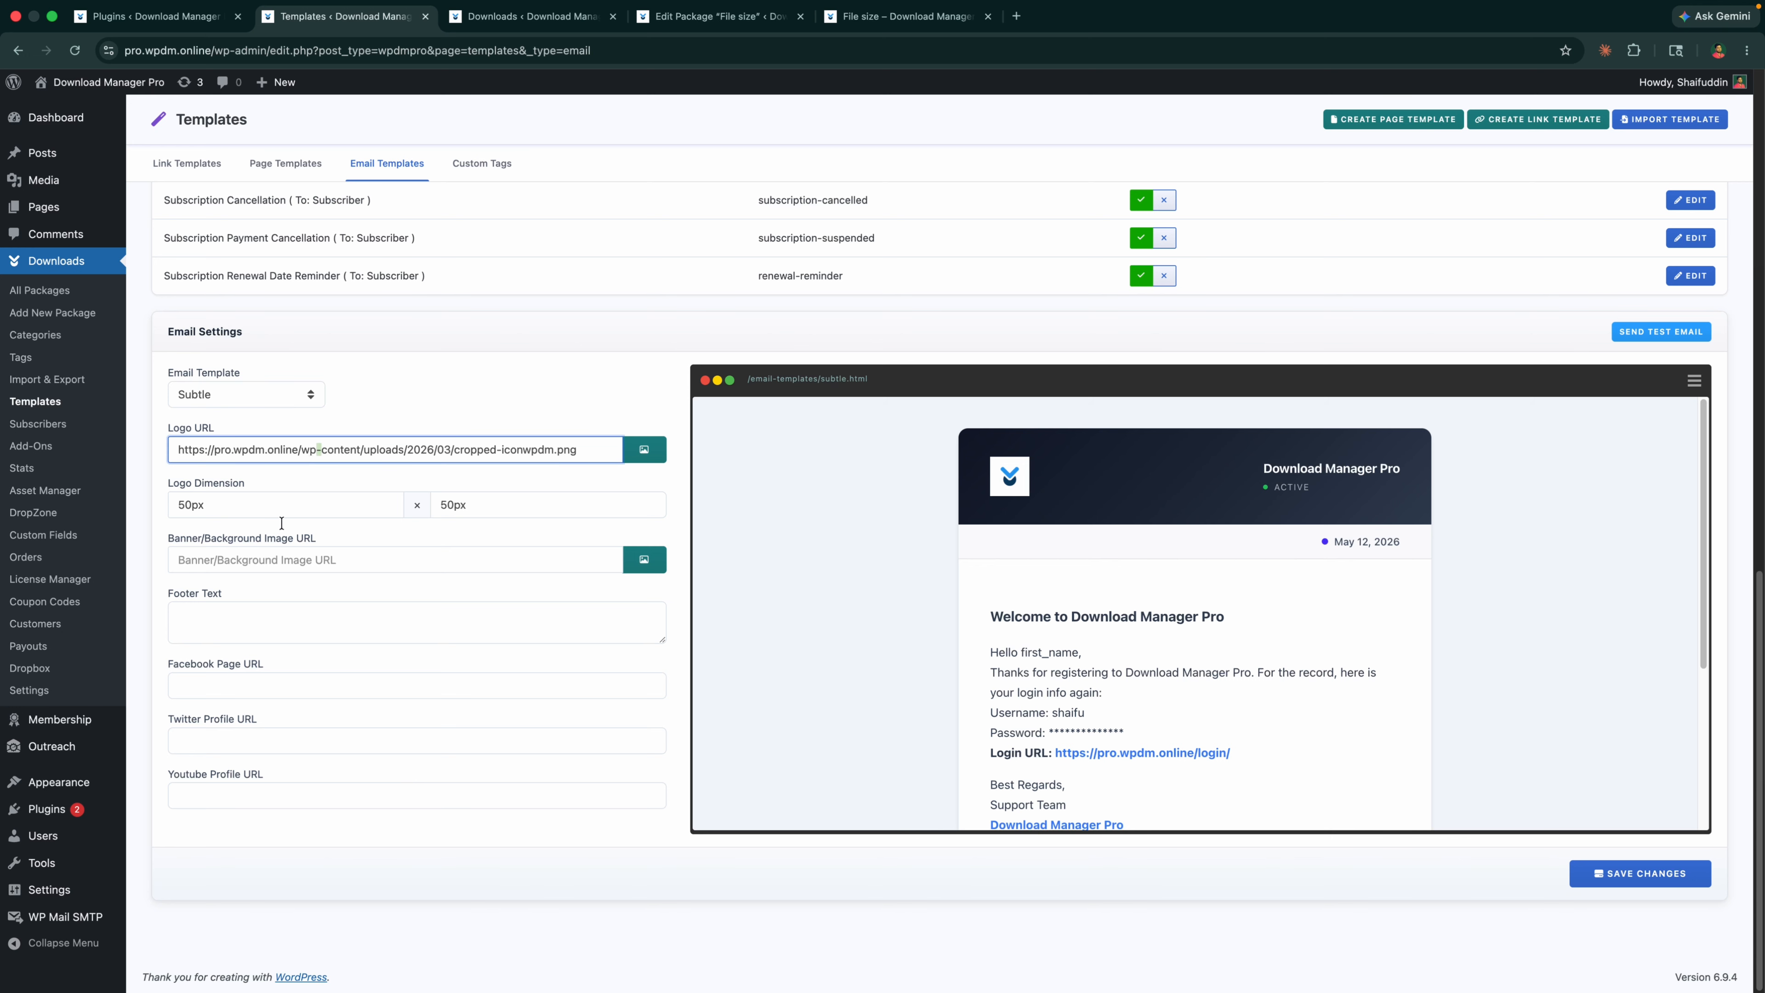
pyautogui.click(278, 506)
pyautogui.click(495, 510)
pyautogui.click(327, 561)
pyautogui.click(324, 630)
pyautogui.click(327, 685)
pyautogui.click(320, 746)
pyautogui.click(320, 791)
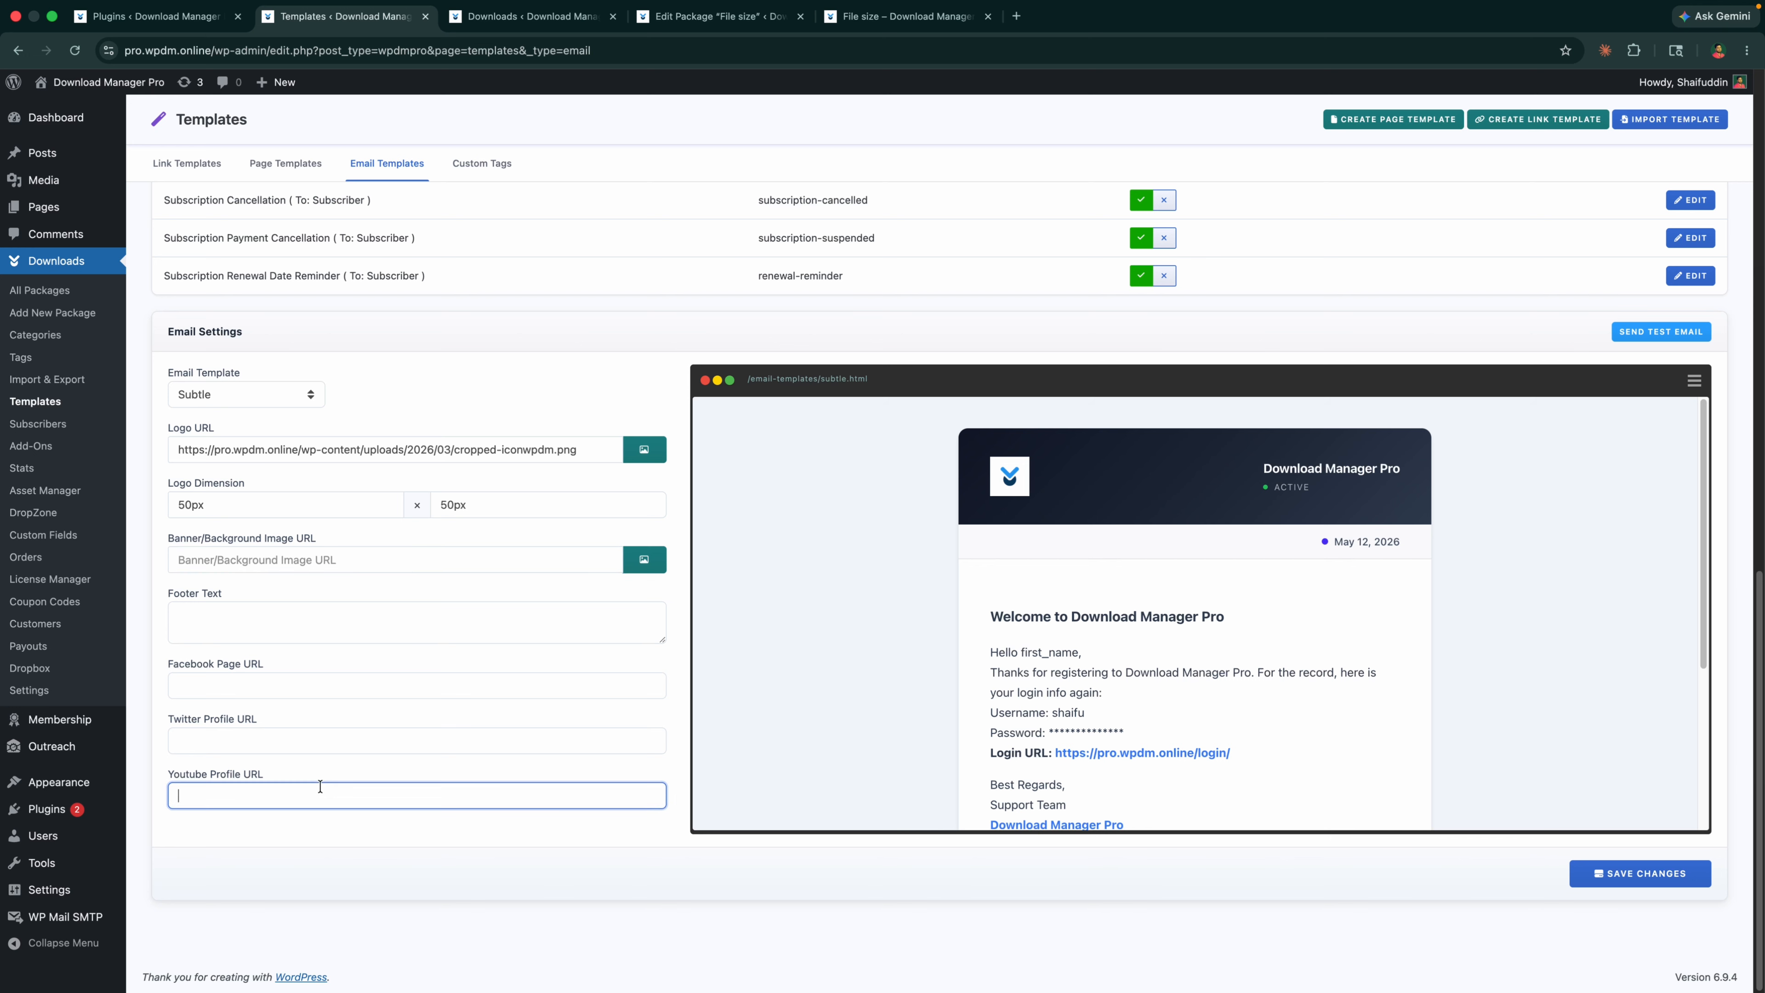
# Step: Send a test email from the Email Settings using the Subtle email template
pyautogui.click(1693, 331)
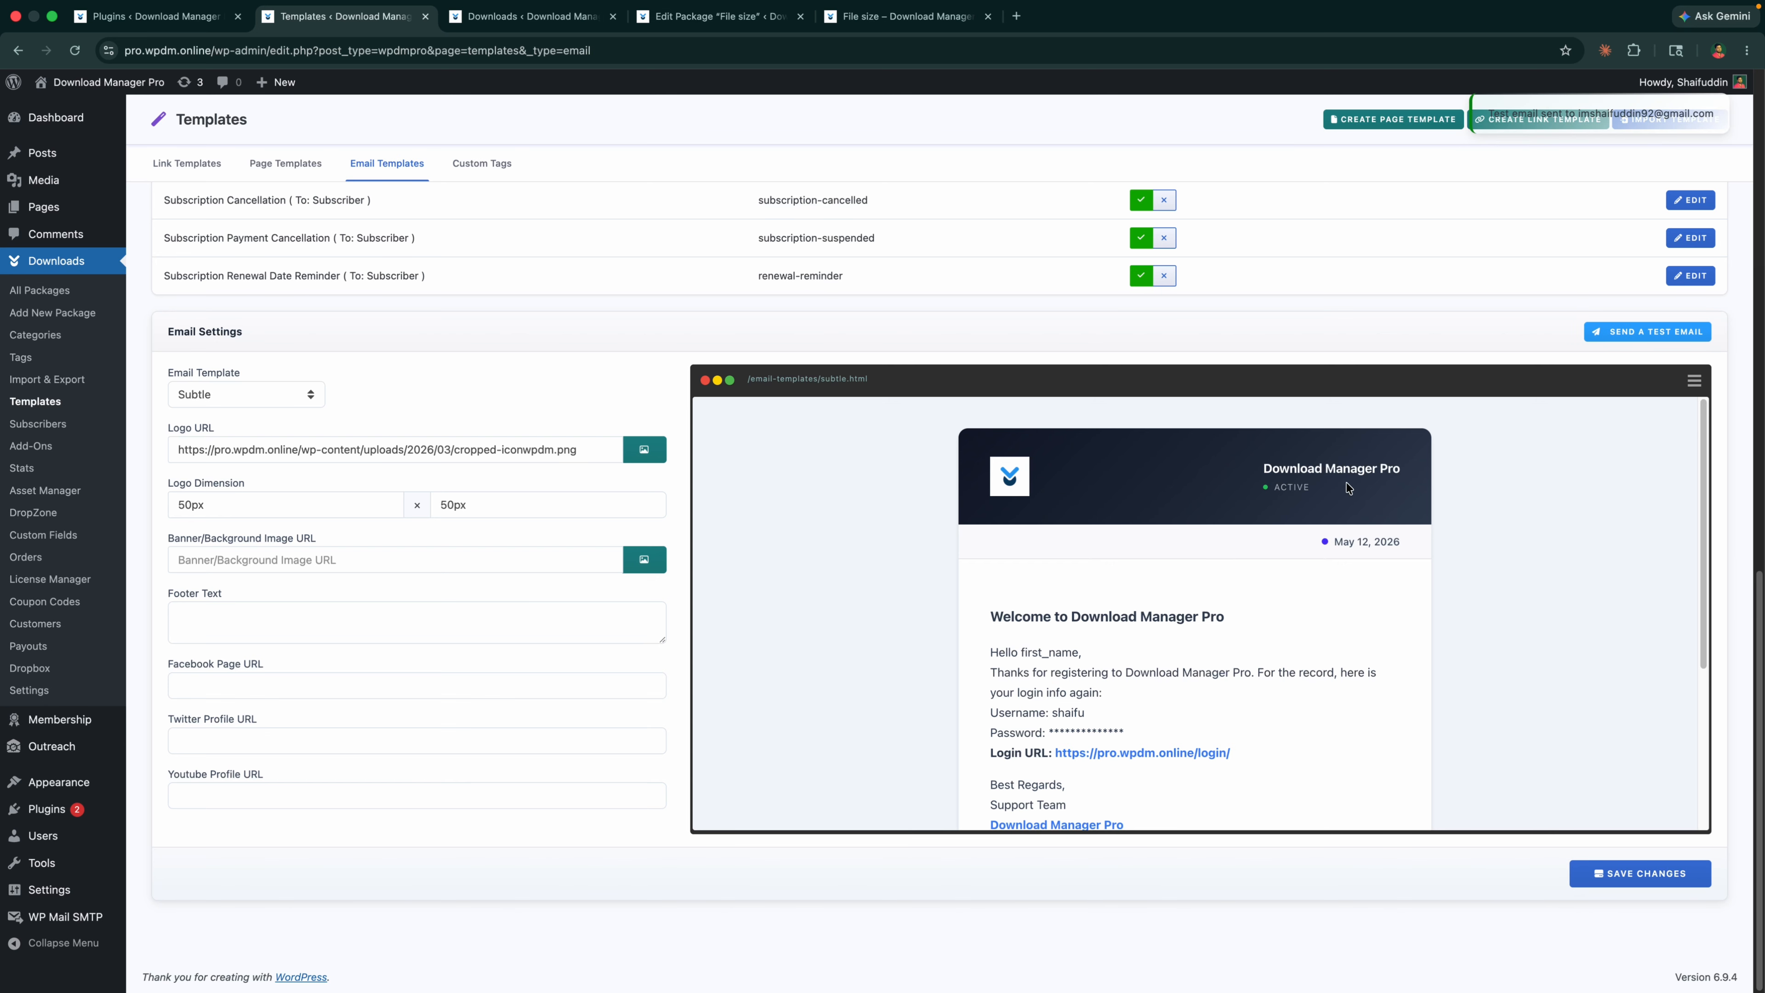
pyautogui.scroll(10, 1328, 273)
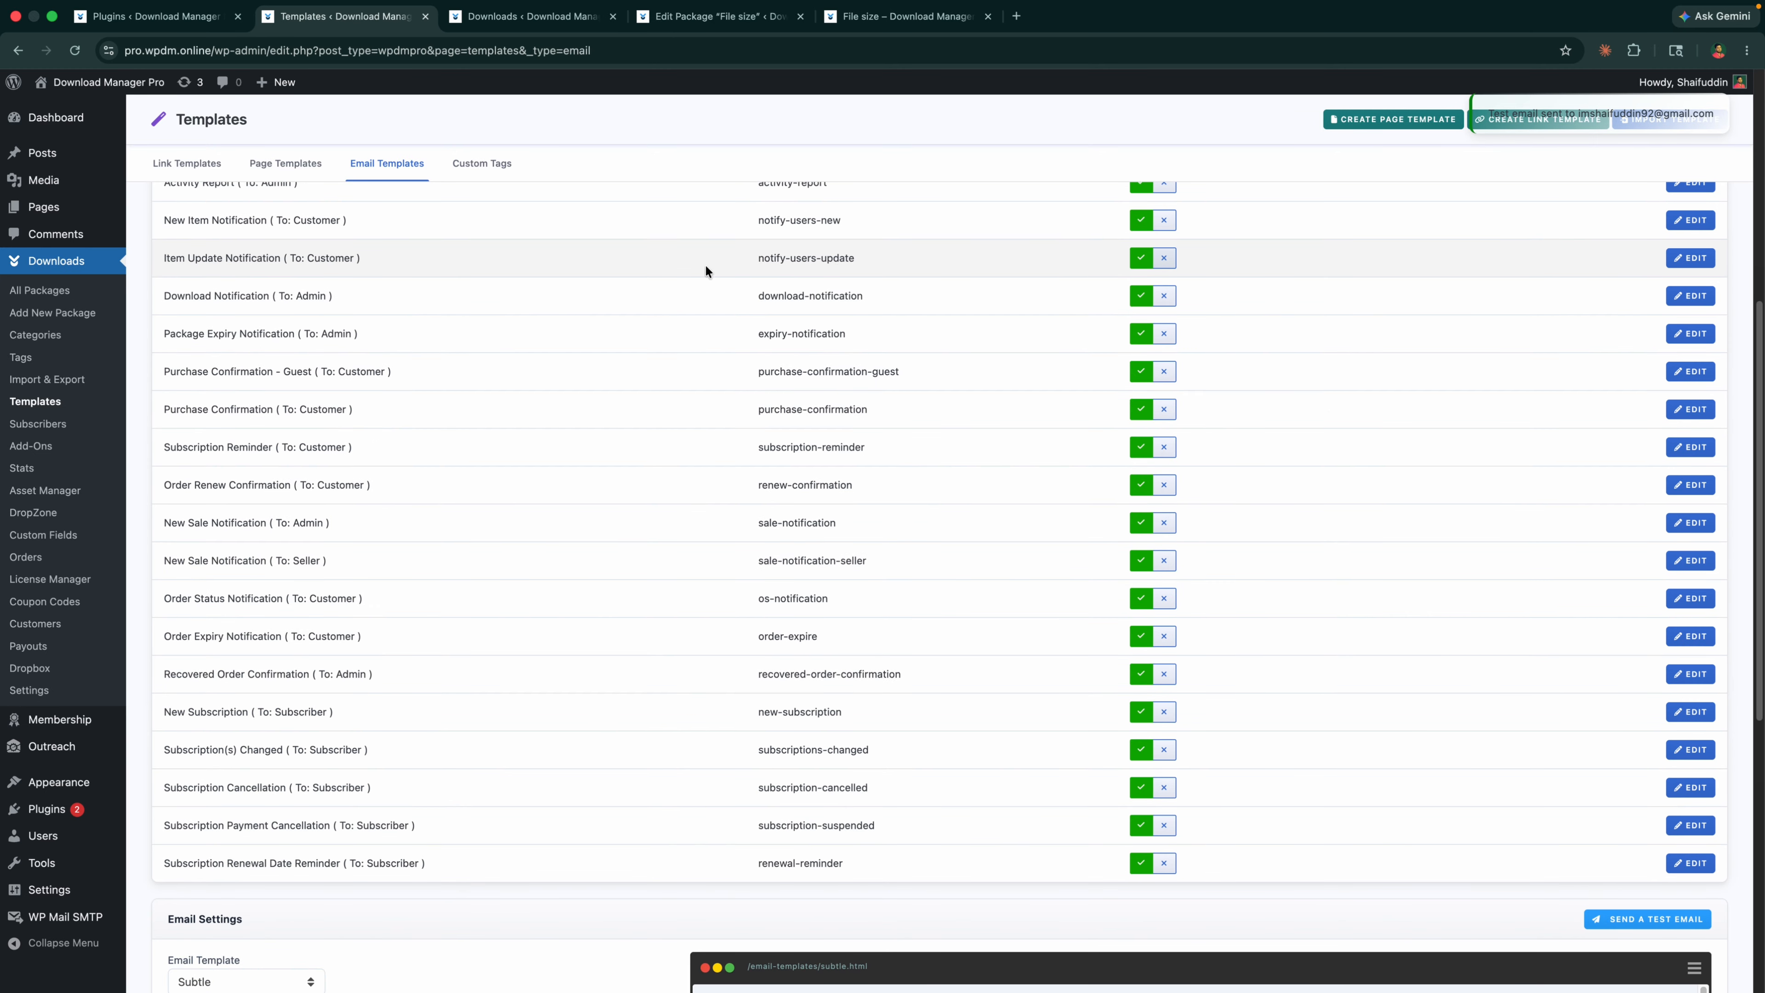
# Step: Start a new custom template tag and name it new_tag
pyautogui.click(496, 169)
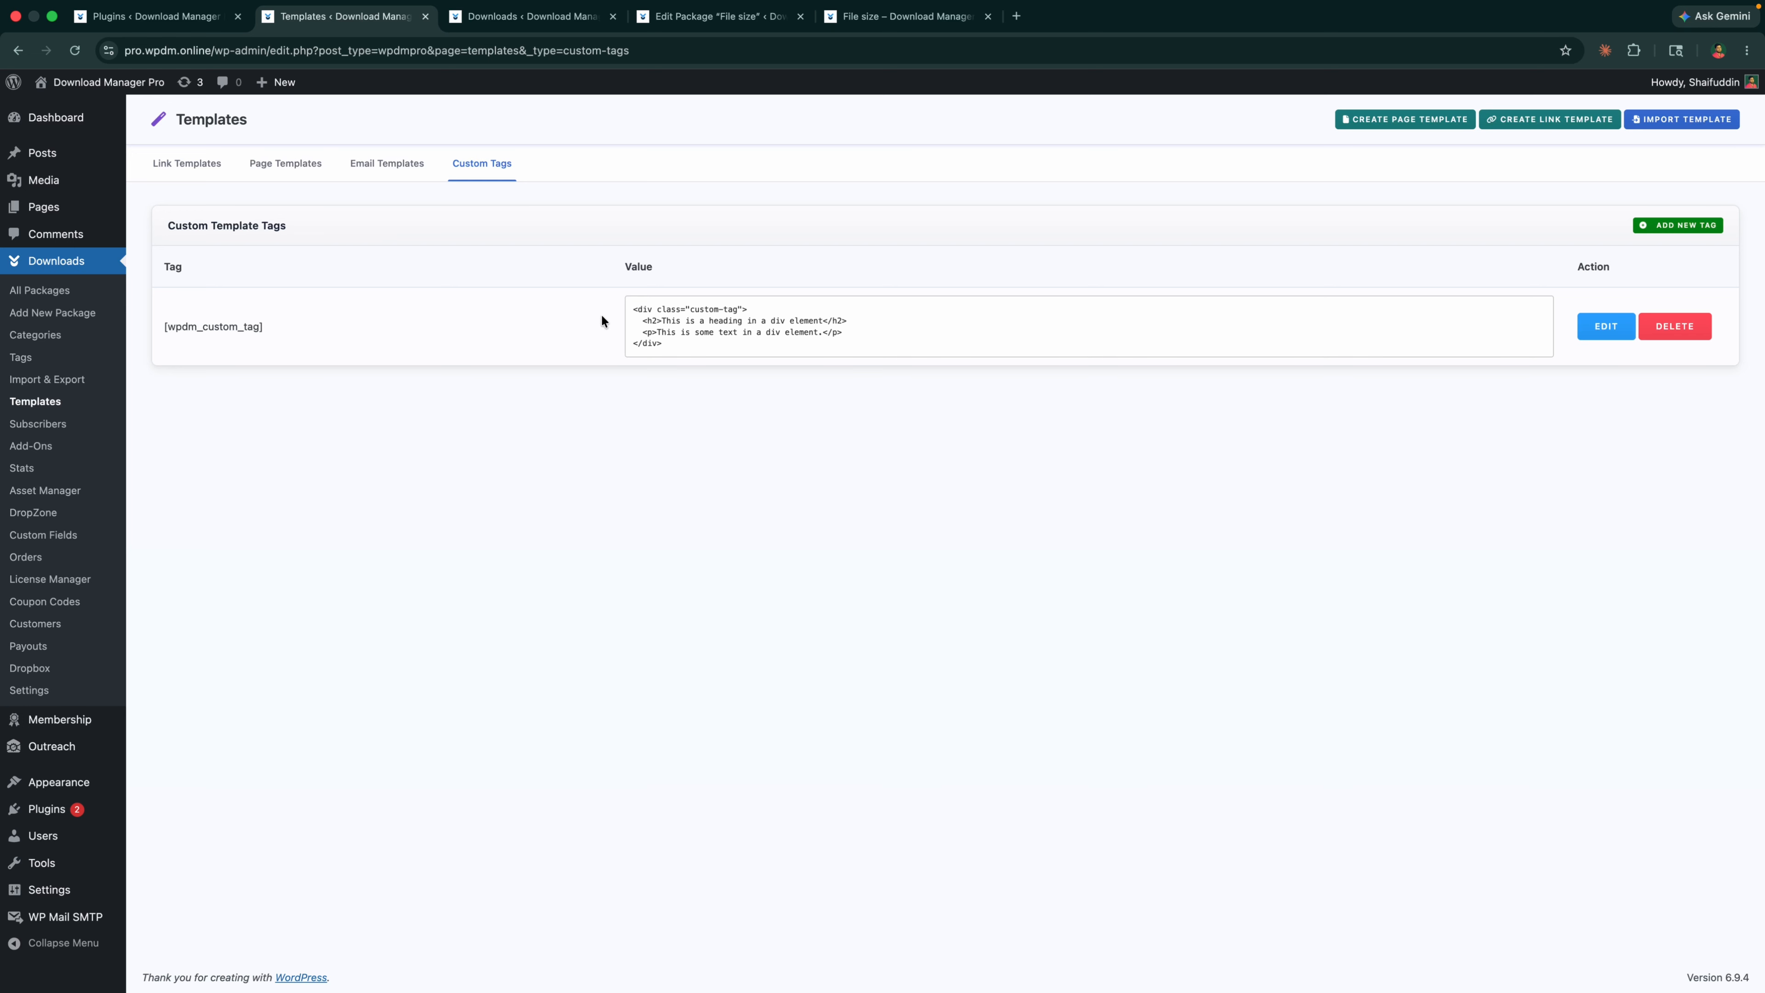
pyautogui.click(1674, 225)
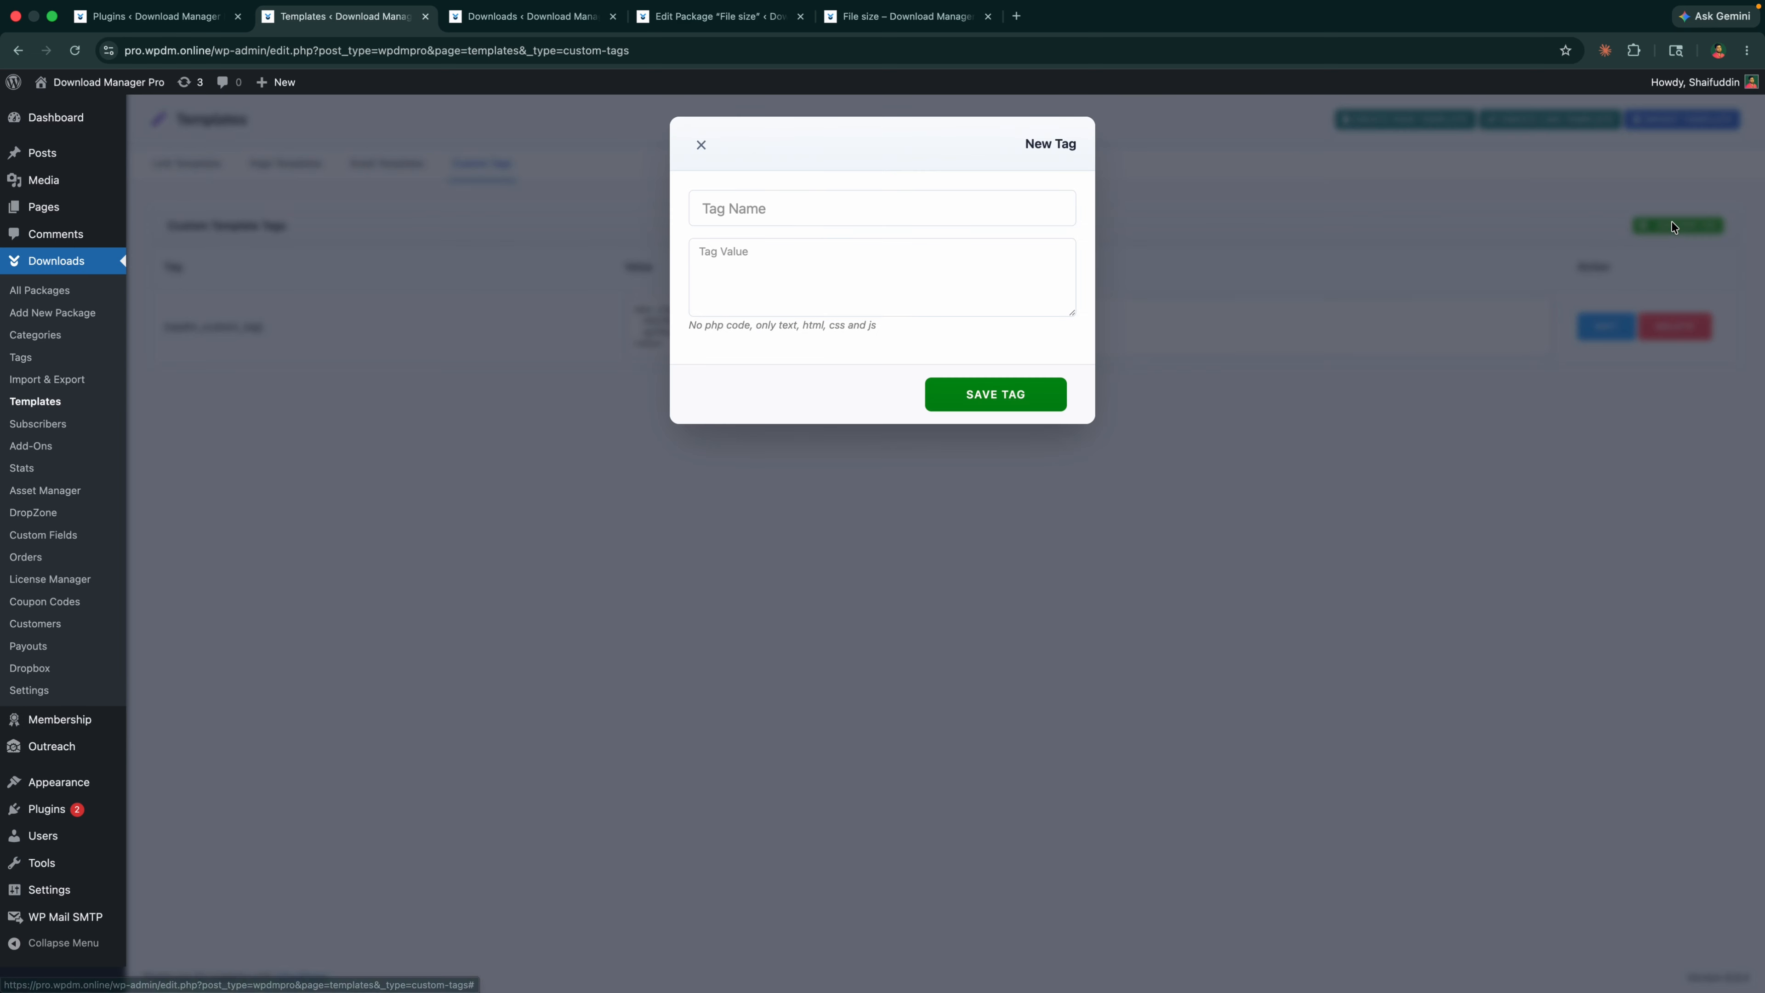
pyautogui.click(849, 220)
pyautogui.write('new_tag')
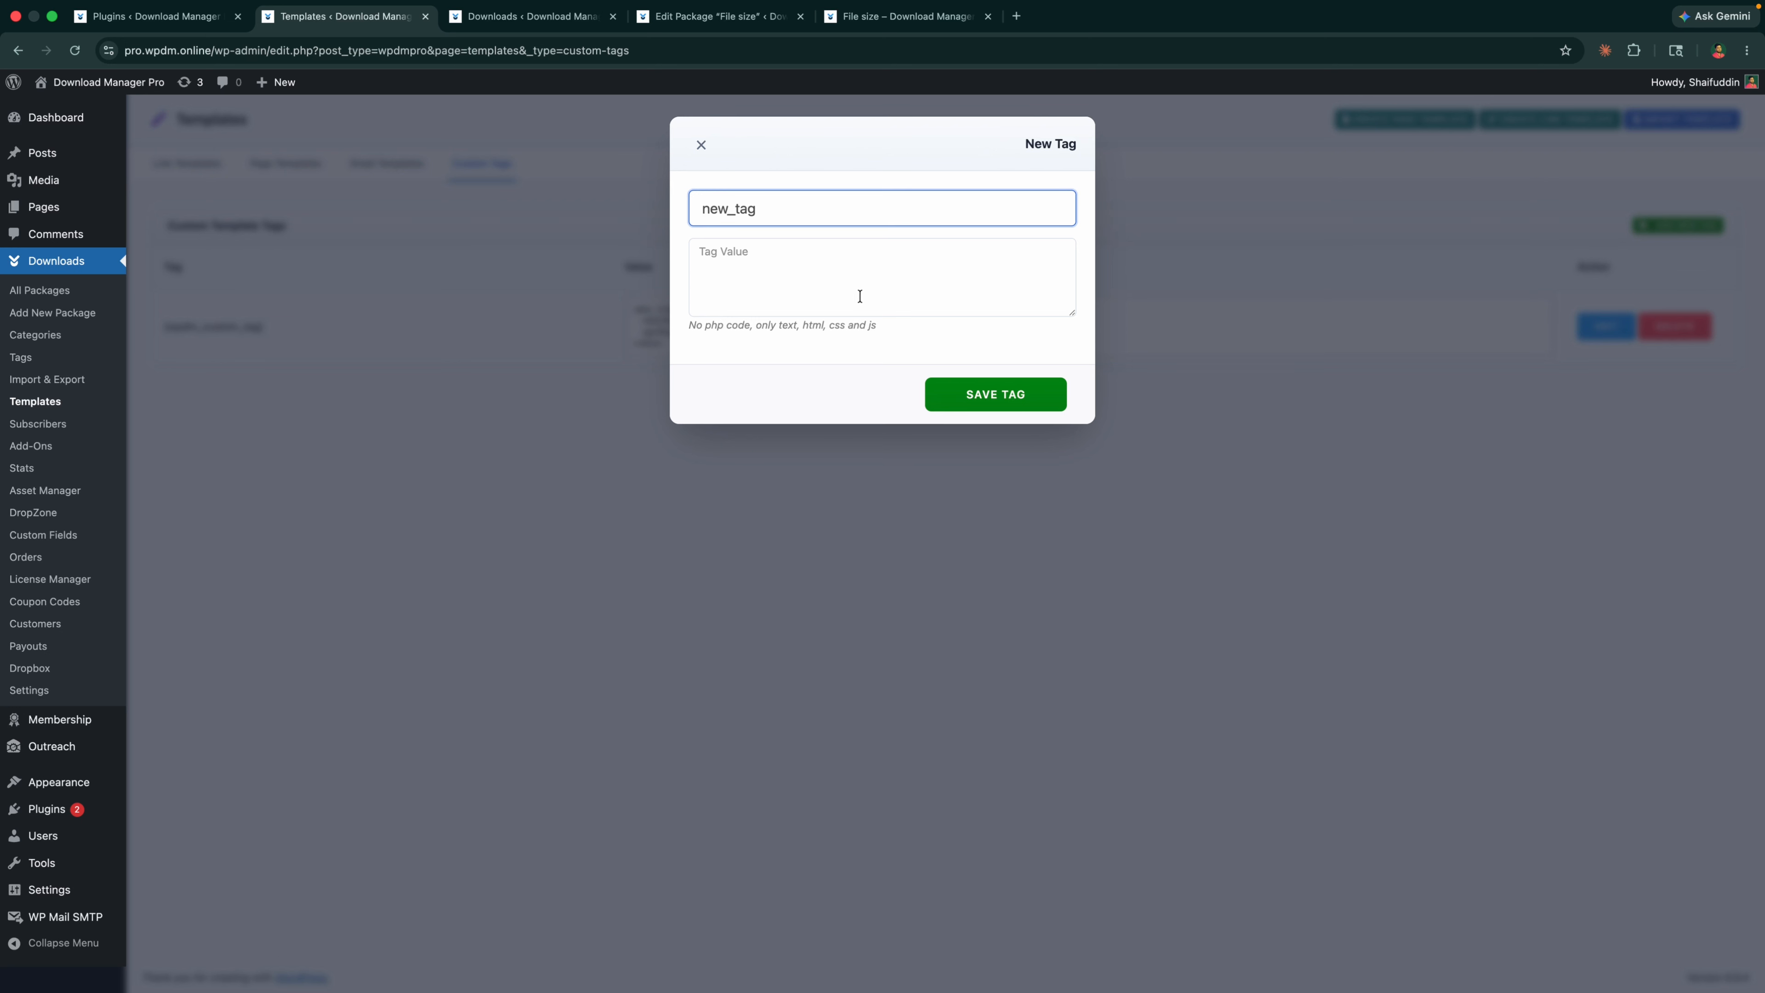
# Step: Set the tag's value to <h1>Hello</h1>, save it, and select the [new_tag] text in the custom tags list
pyautogui.click(898, 281)
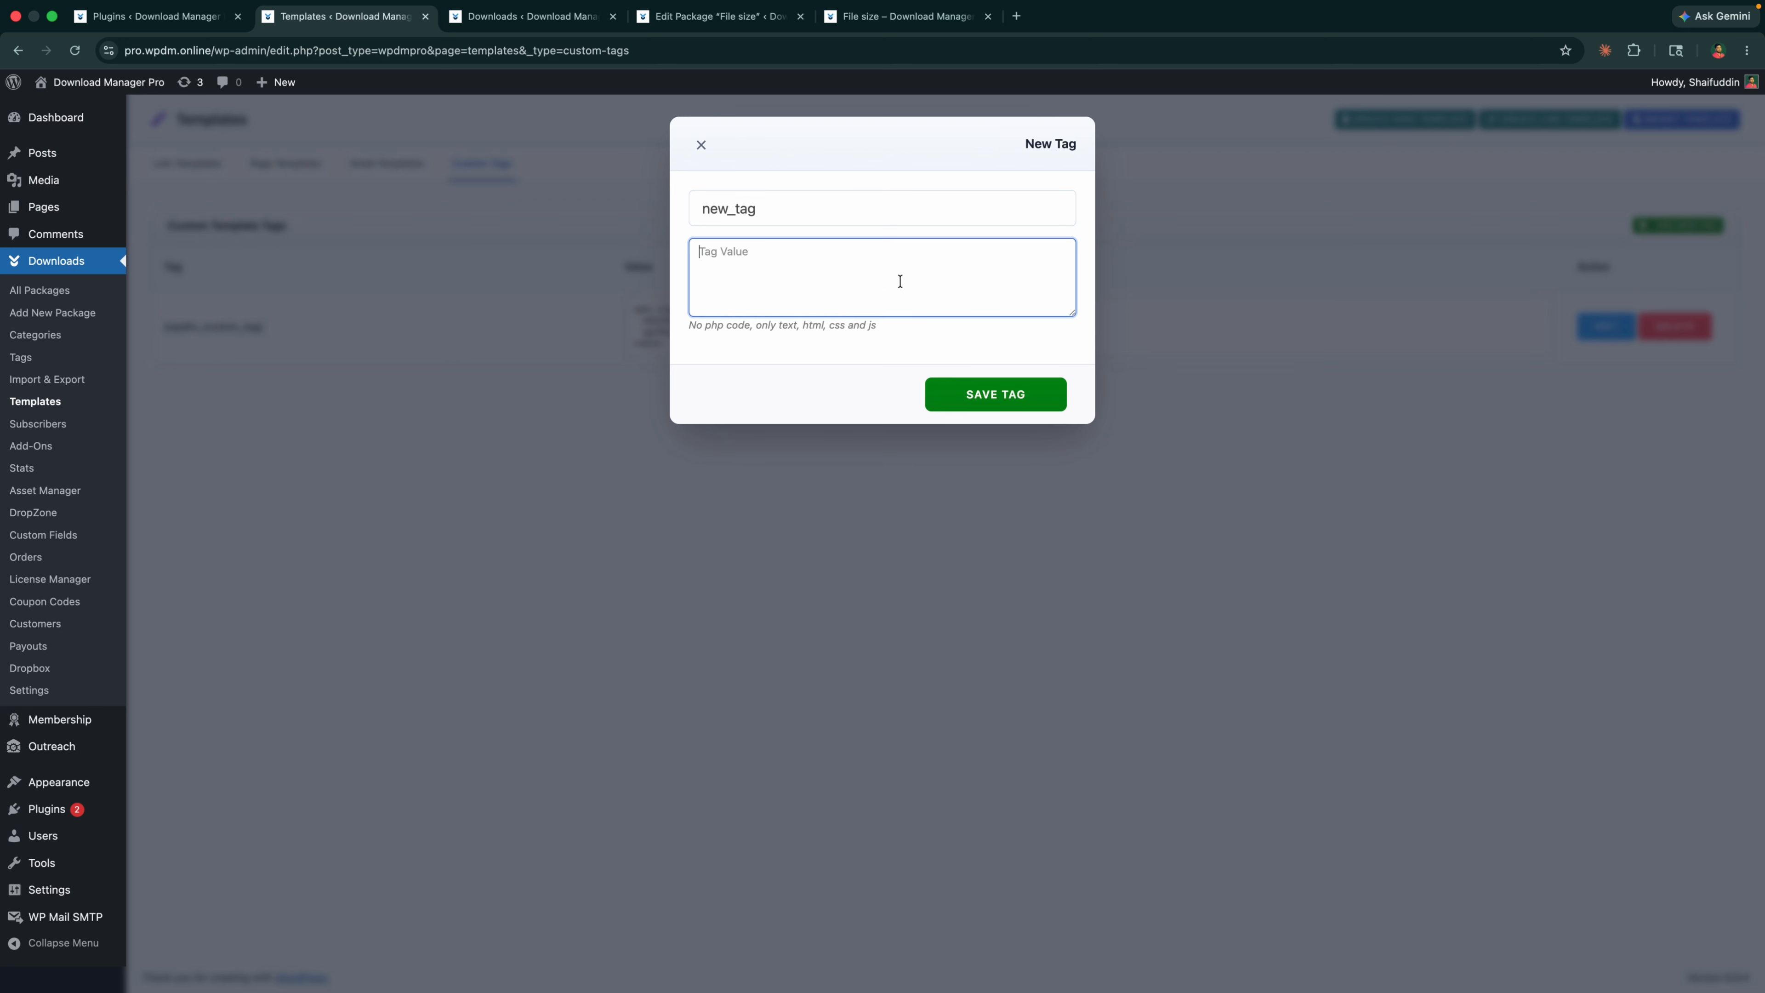
pyautogui.write('<H1></h')
pyautogui.press('BackSpace')
pyautogui.write('h')
pyautogui.press('Right')
pyautogui.press('Right')
pyautogui.write('Hello')
pyautogui.click(1036, 396)
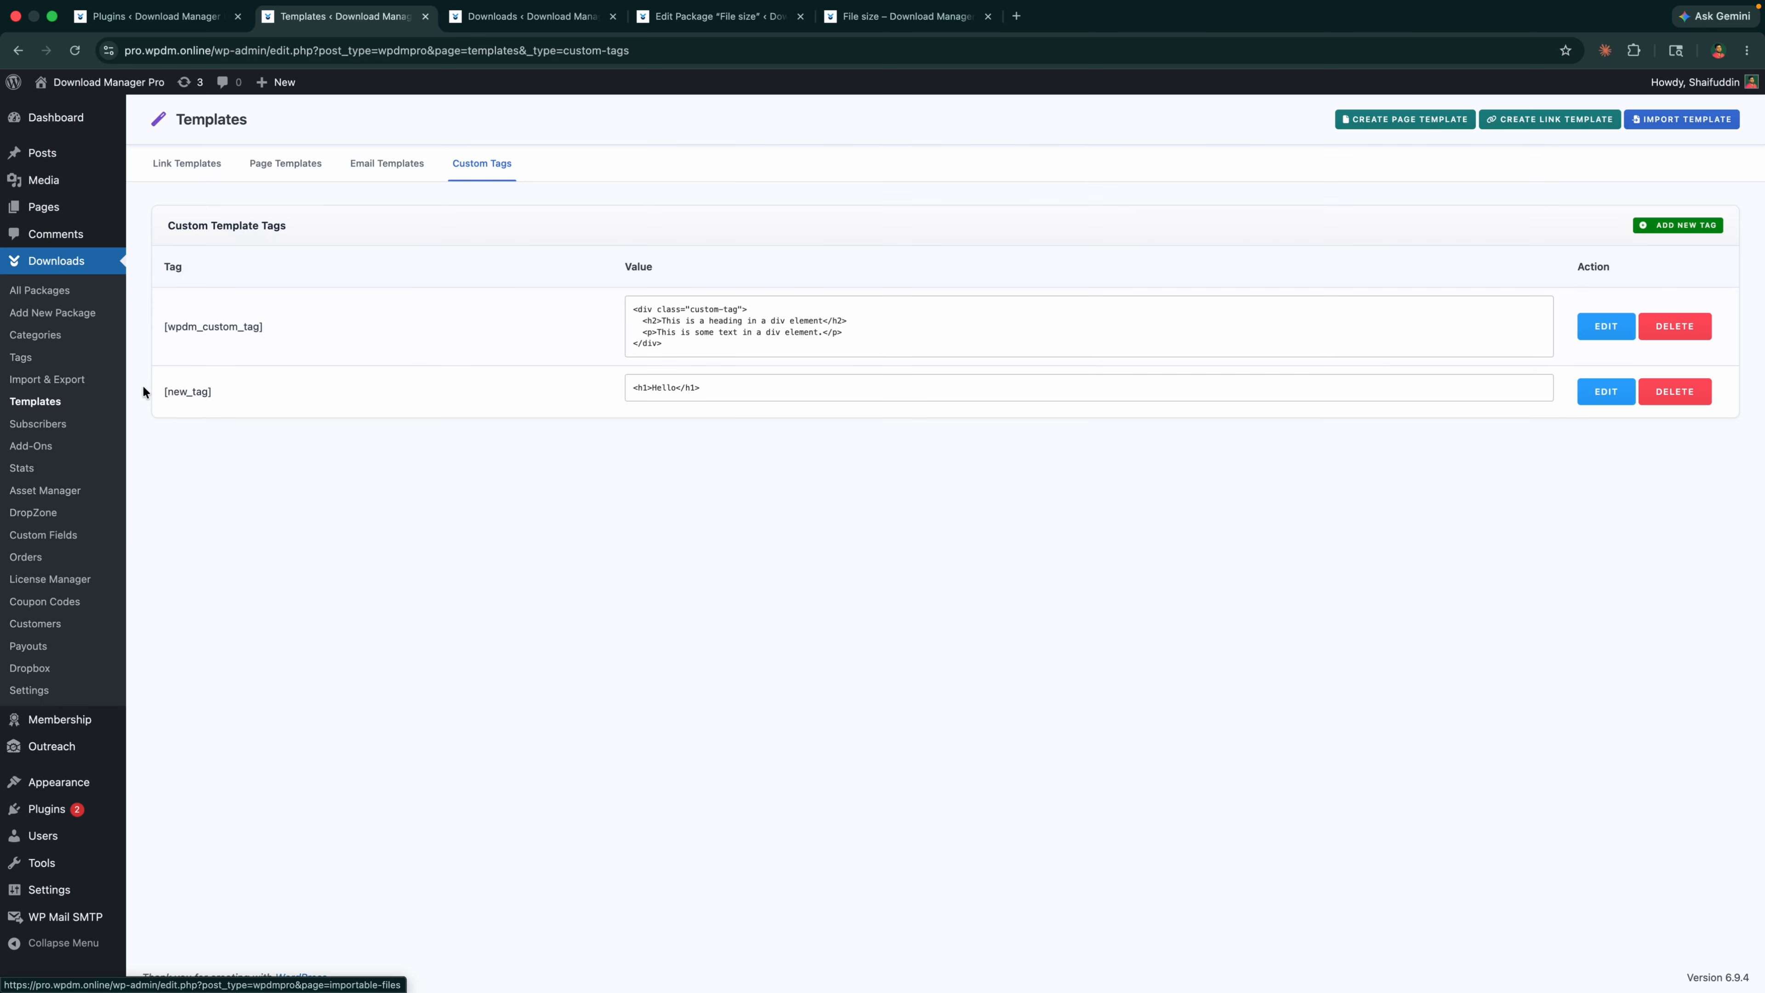
pyautogui.moveTo(155, 388); pyautogui.dragTo(296, 395)
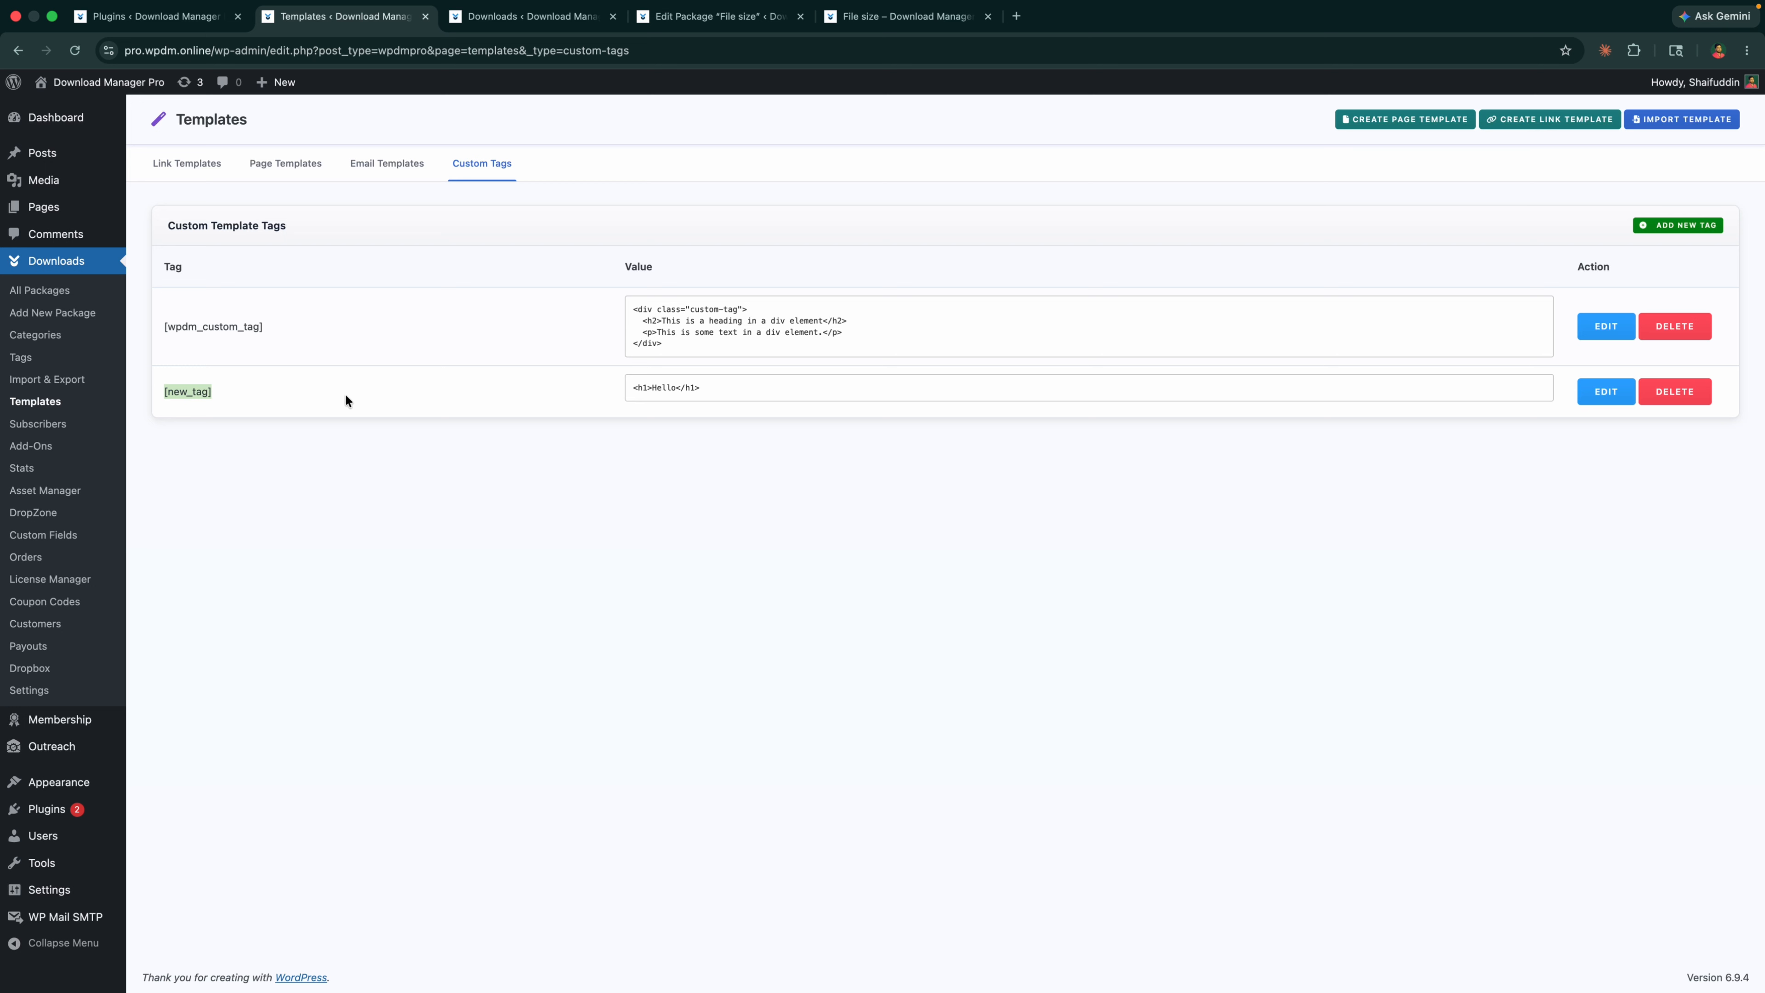